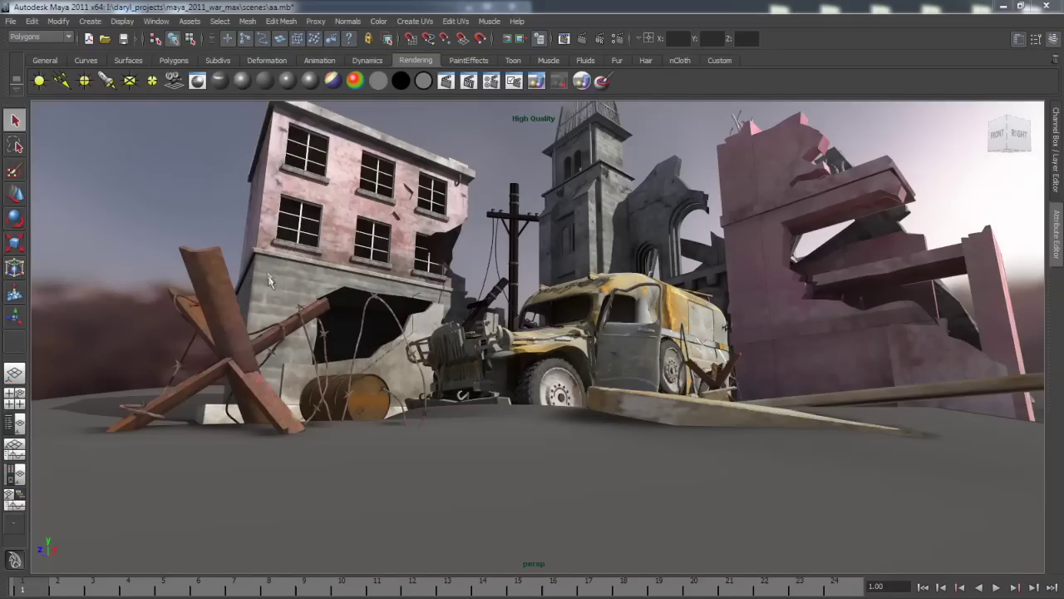
Step: Create a Substance 2D texture node in the Hypershade
key(space)
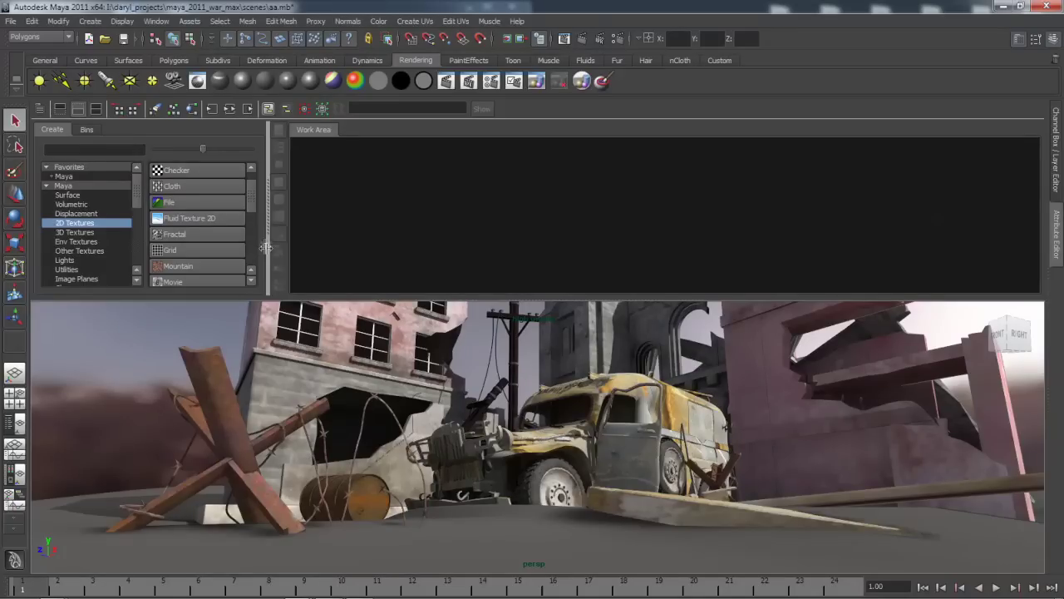
drag(252, 203, 251, 232)
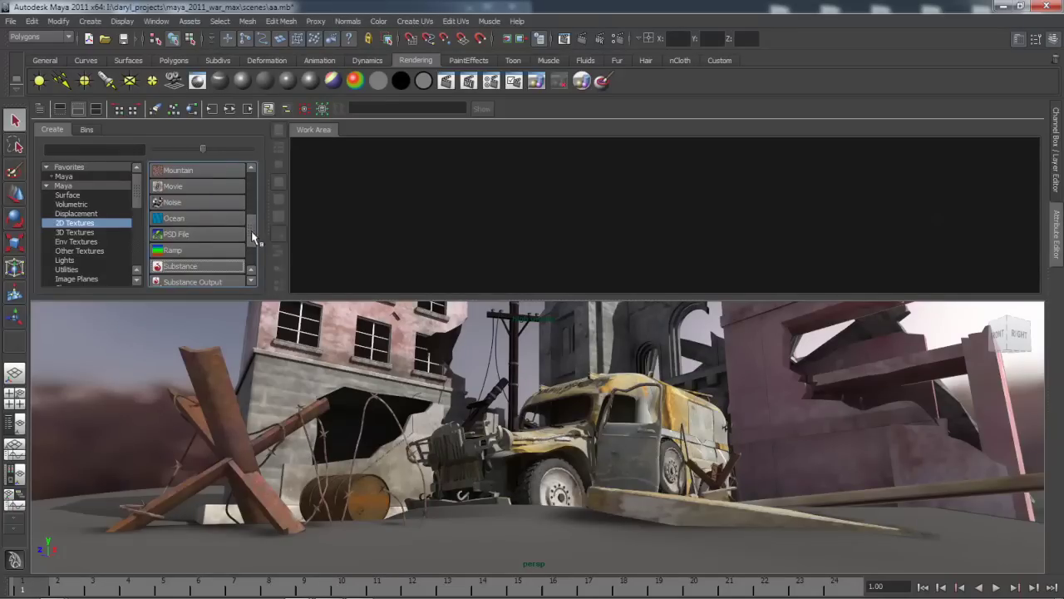
click(169, 268)
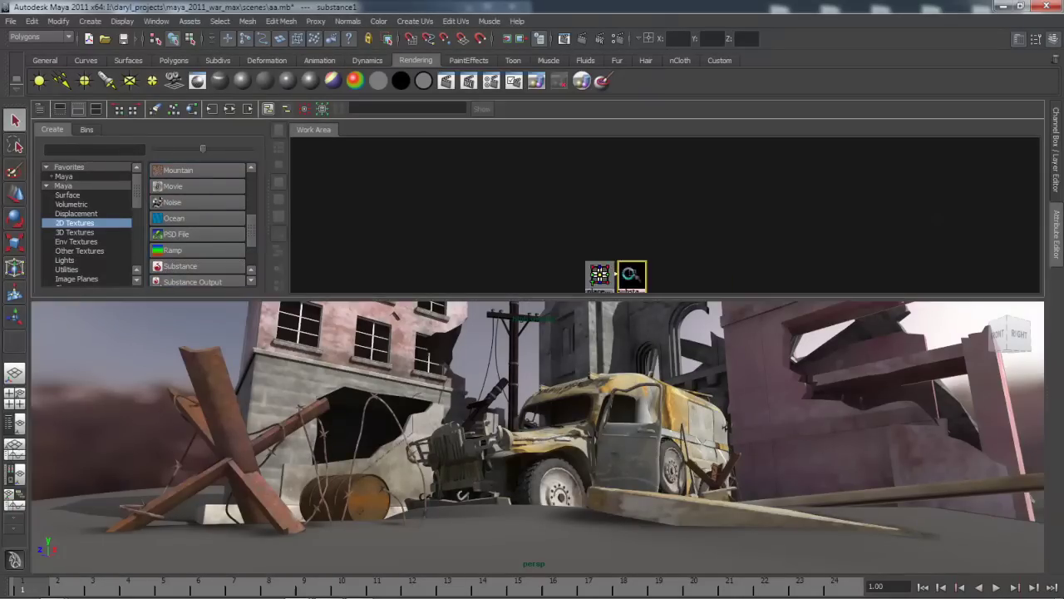
Step: Load Dry_Ground_02.sbsar as the substance file of the new texture node
click(1057, 232)
scroll(1040, 274, up, 2)
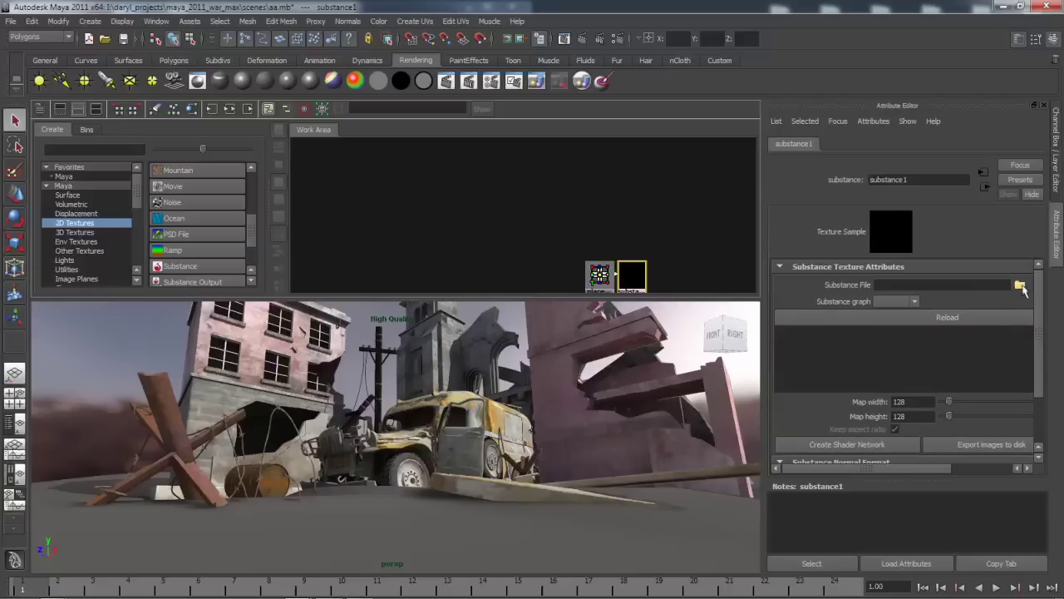
click(1021, 285)
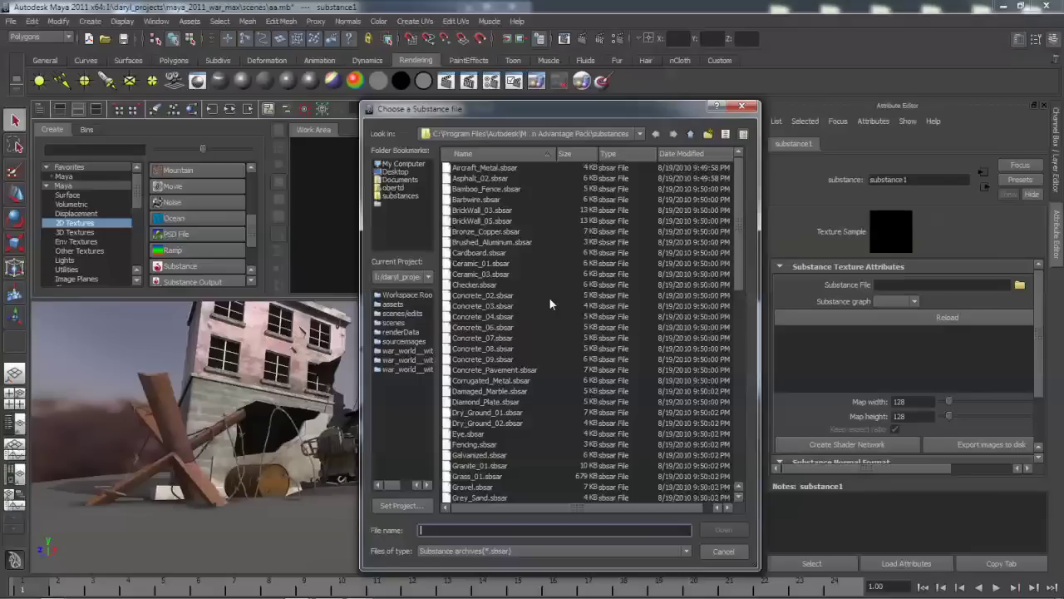
click(488, 424)
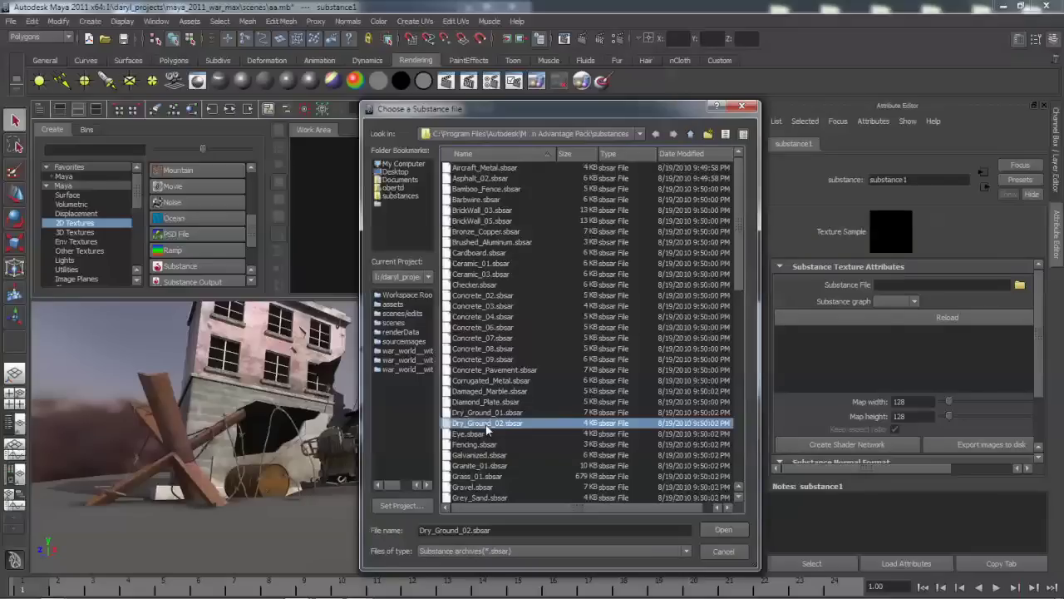
click(723, 530)
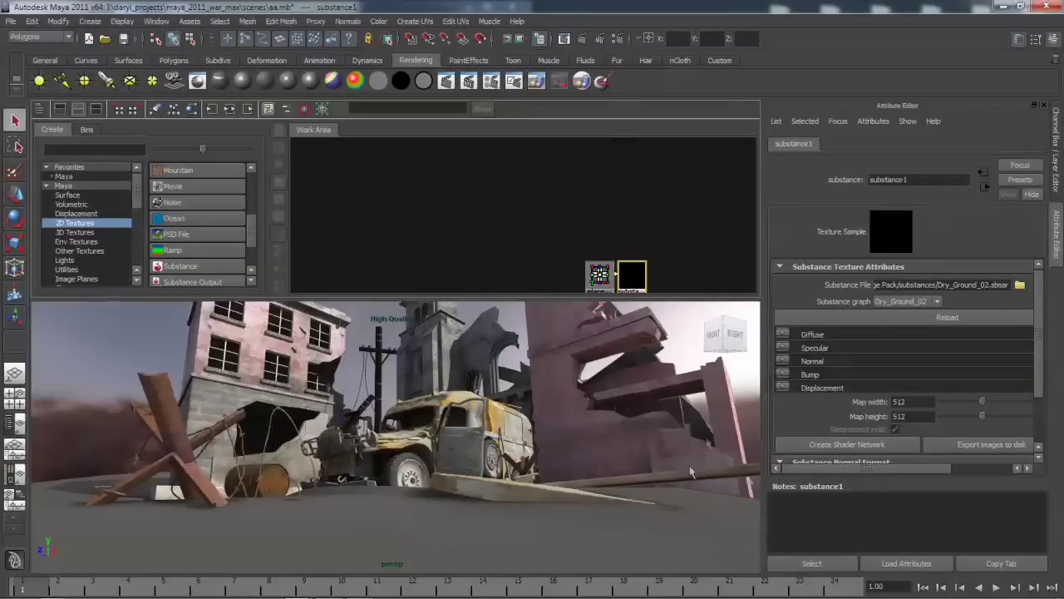
Step: Create the substance's shader network, lay out its nodes, and assign the resulting material to the ground mesh
click(848, 443)
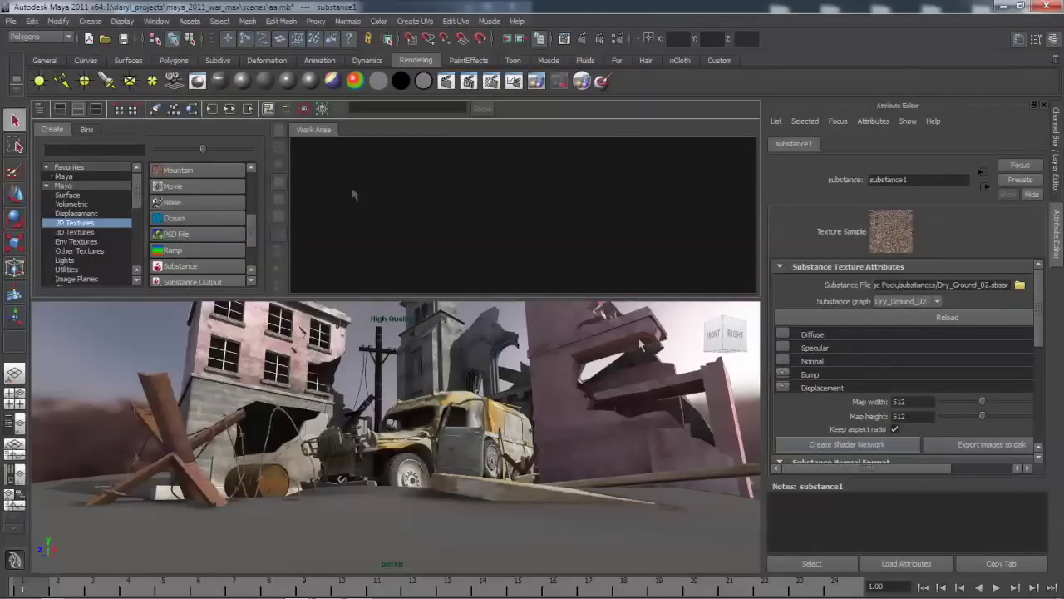
click(173, 109)
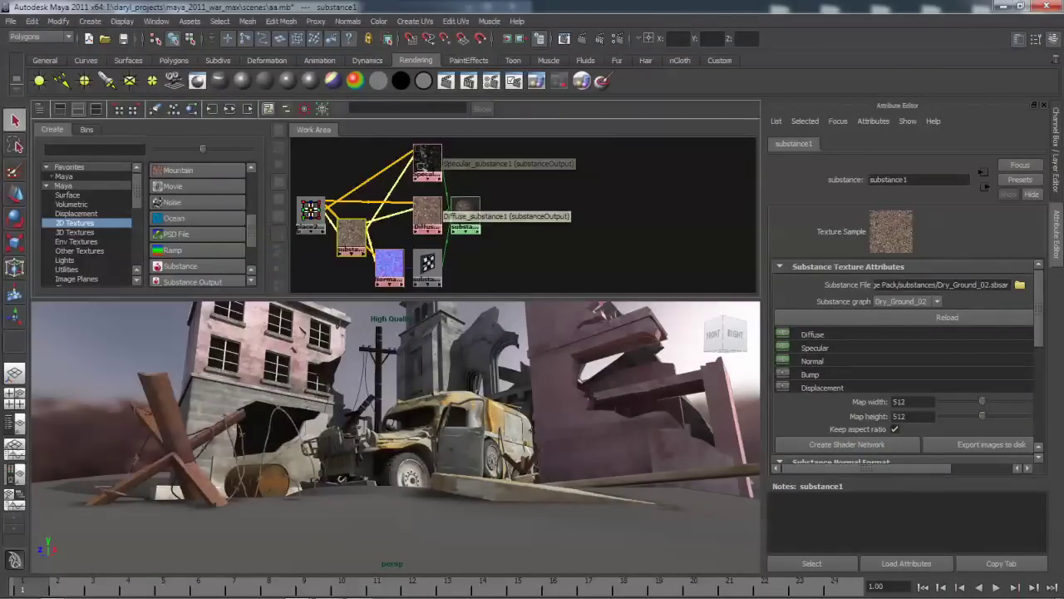
click(420, 502)
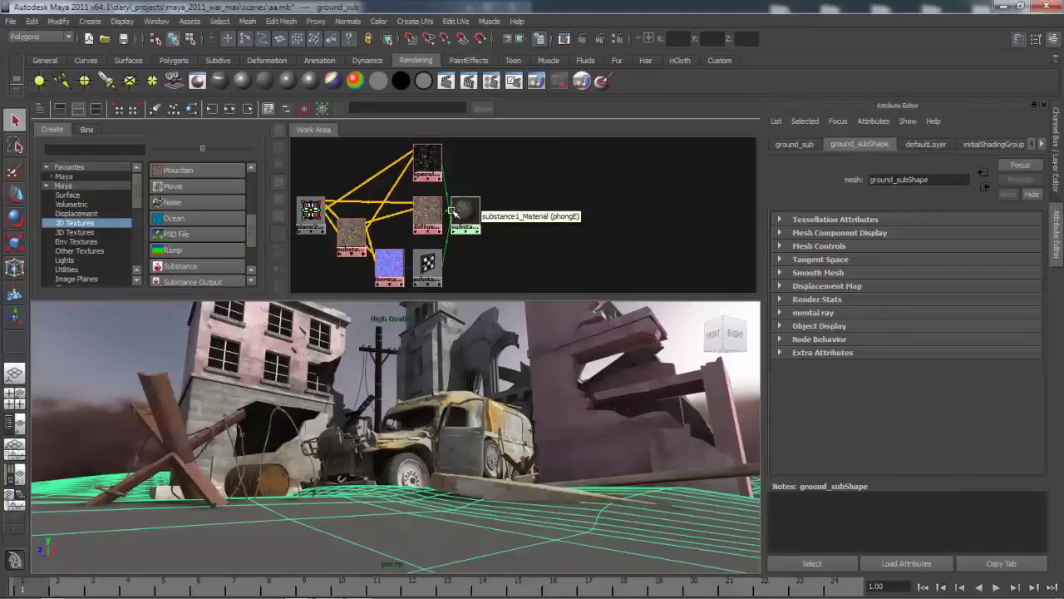
right_drag(464, 211, 450, 134)
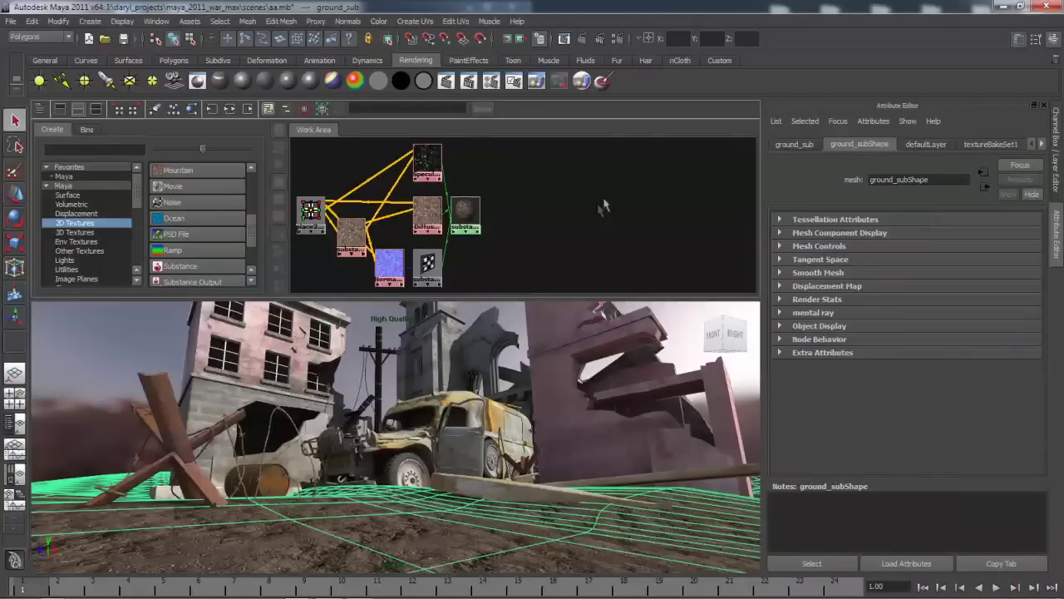
click(499, 183)
Step: Raise the Age of the dry ground substance and export its images to disk
click(354, 239)
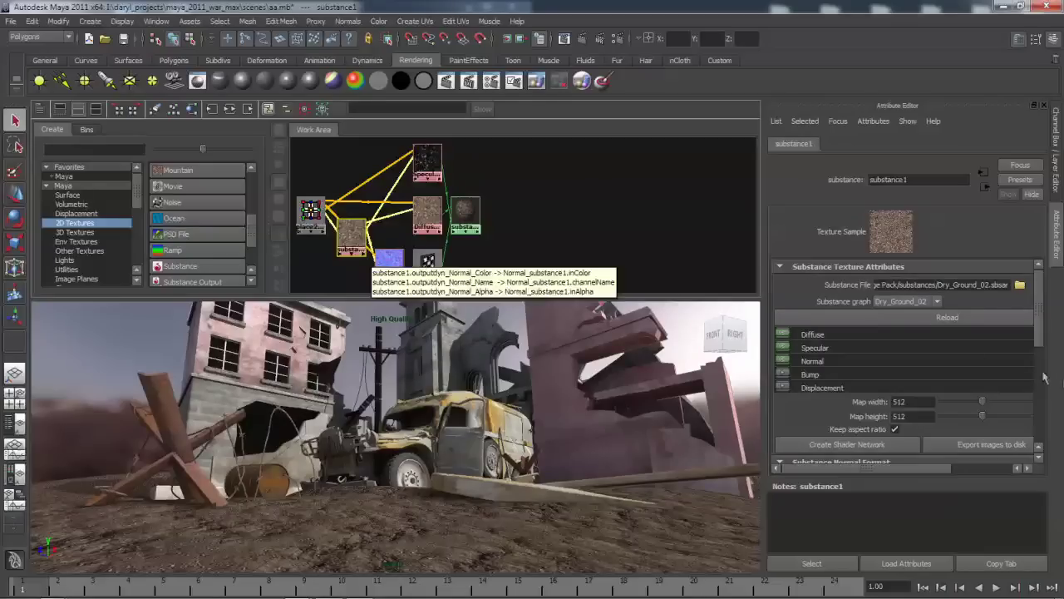
drag(1044, 343, 1018, 408)
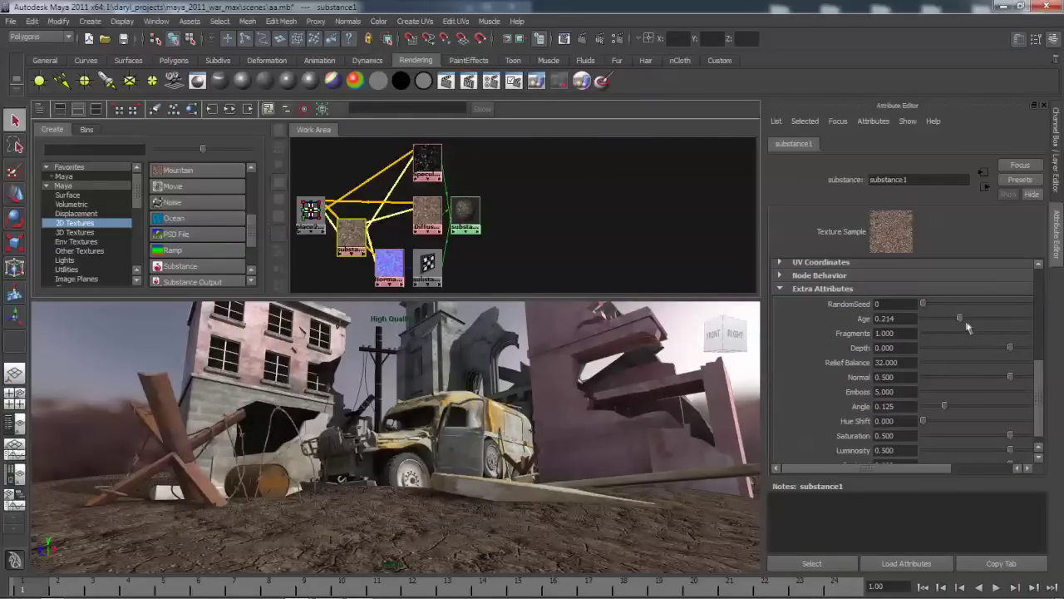
drag(968, 326, 997, 323)
drag(1039, 387, 1040, 337)
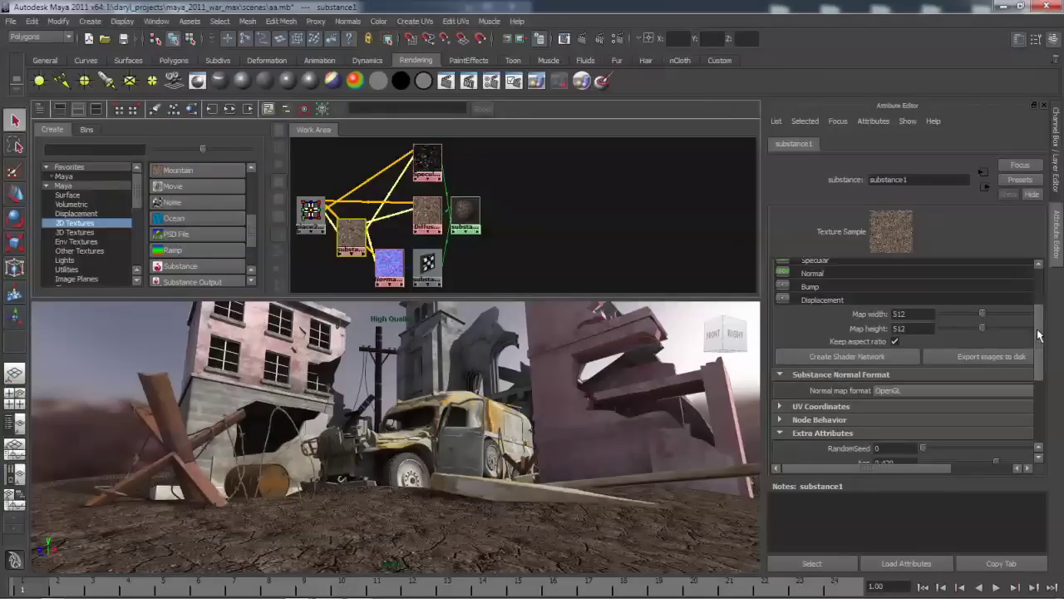
click(990, 357)
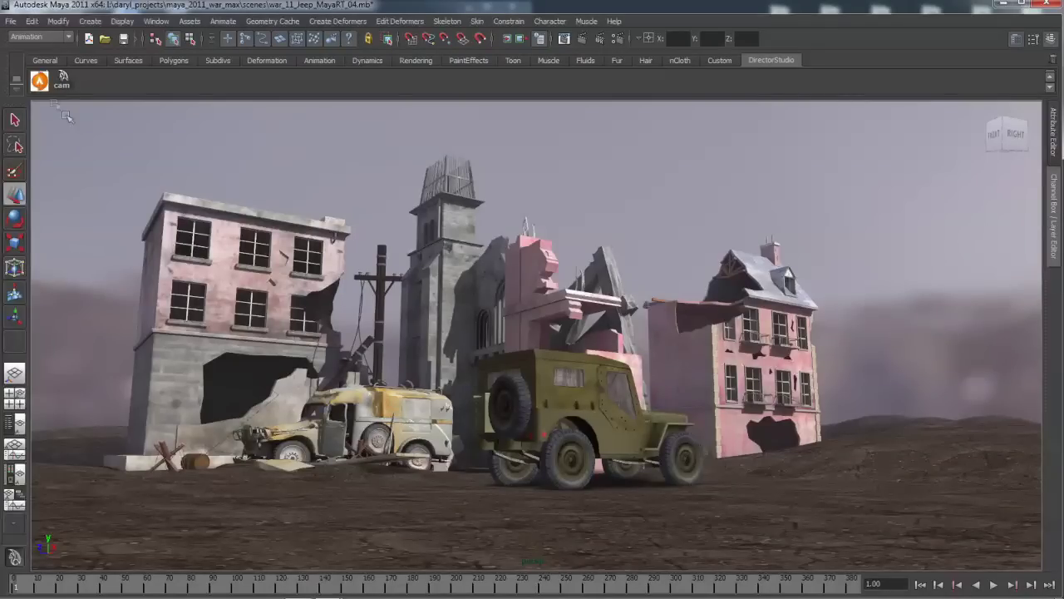
Step: Create a 4-wheeler vehicle rig in Craft Director Studio and move the whole jeep group onto the rig's car
click(39, 81)
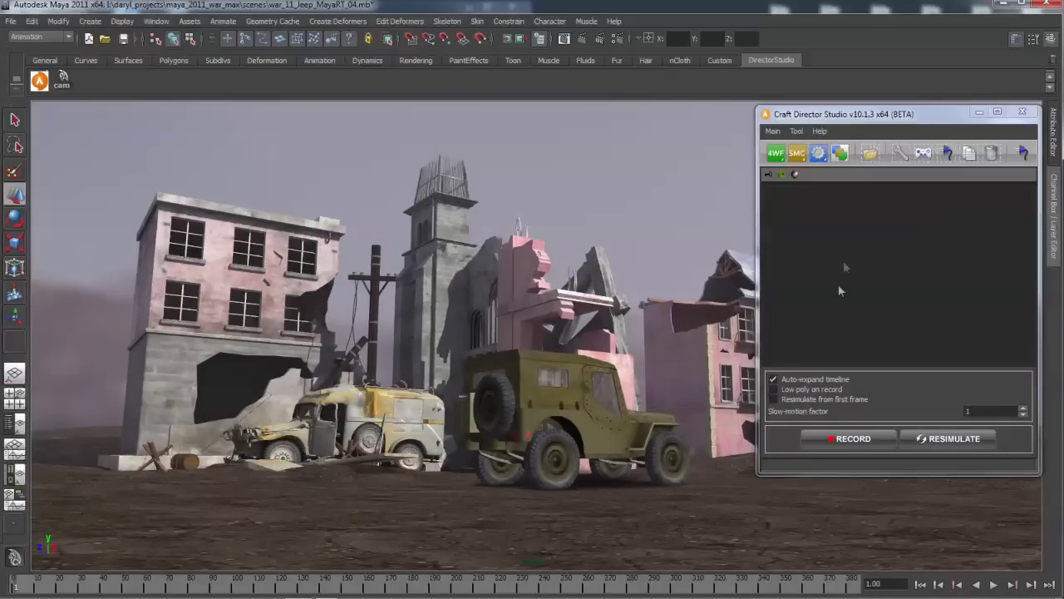
click(776, 154)
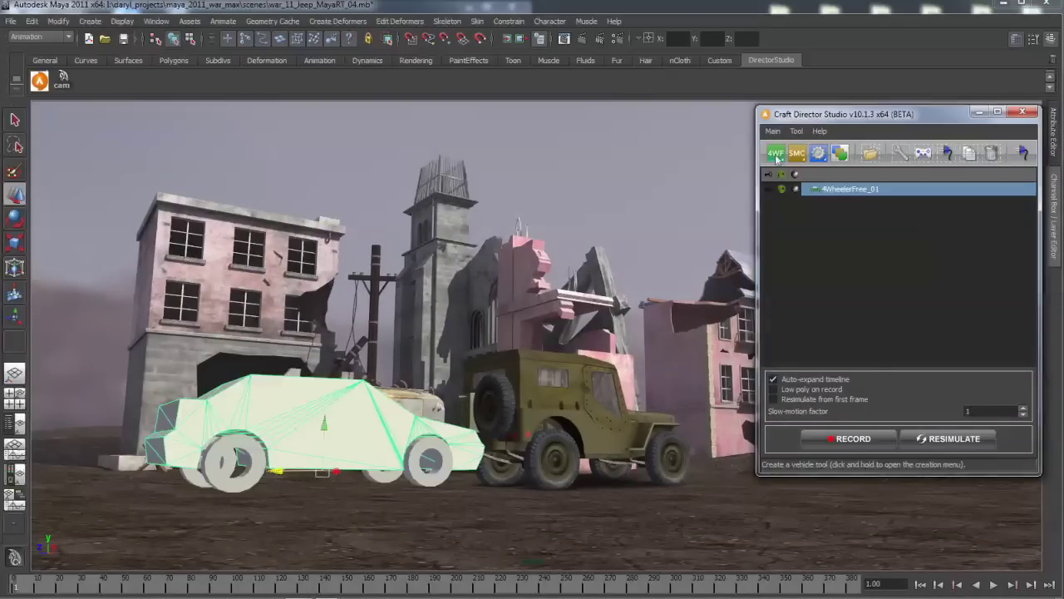
key(space)
click(558, 200)
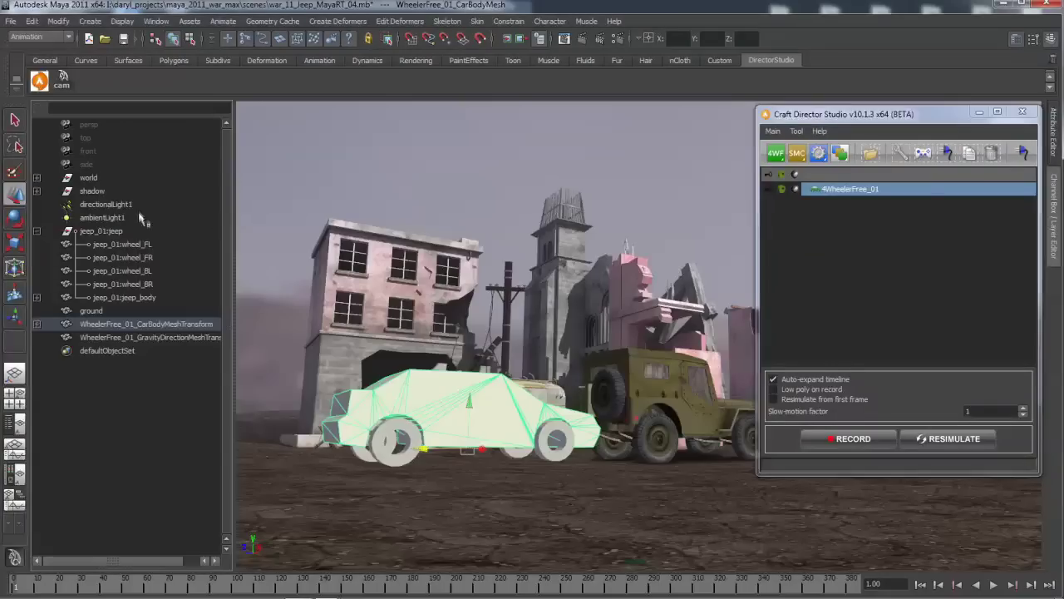
click(102, 231)
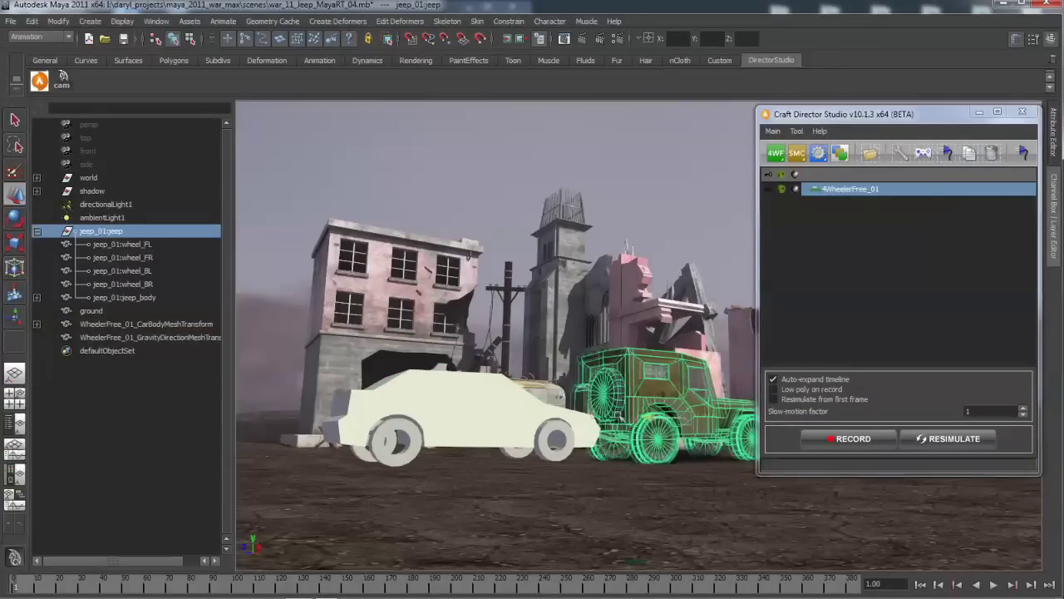
drag(647, 436, 384, 441)
Step: Align and scale the rig's wheel meshes to match the jeep's wheels
click(462, 468)
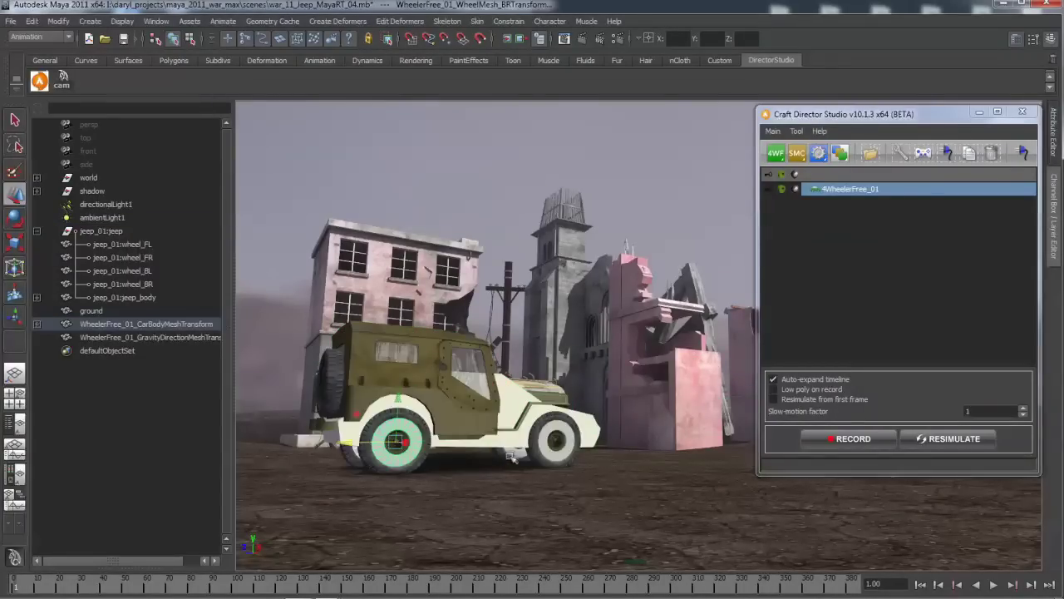
click(548, 456)
key(e)
key(w)
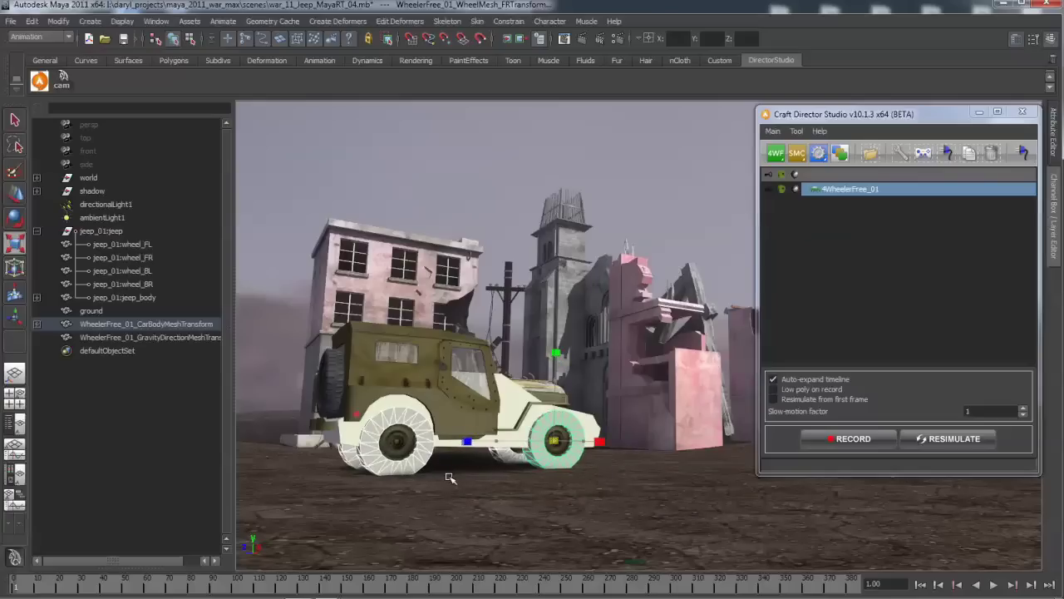
key(minus)
Step: Parent the jeep body under the rig's car body mesh and each jeep wheel under its matching rig wheel
click(37, 324)
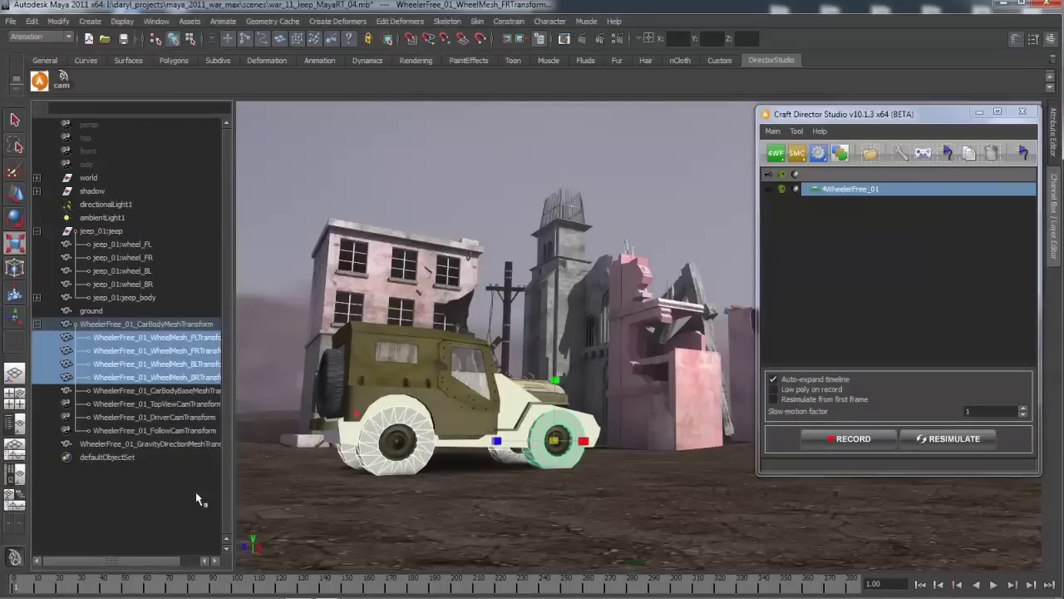
click(111, 298)
middle_drag(111, 298, 156, 326)
middle_drag(123, 246, 166, 323)
click(116, 247)
middle_drag(116, 246, 185, 326)
click(122, 238)
middle_drag(122, 238, 184, 324)
click(122, 243)
middle_drag(122, 244, 179, 323)
Step: Parent the rig's gravity direction mesh to the ground object and return to the full perspective view
alt+drag(278, 338, 312, 345)
click(354, 405)
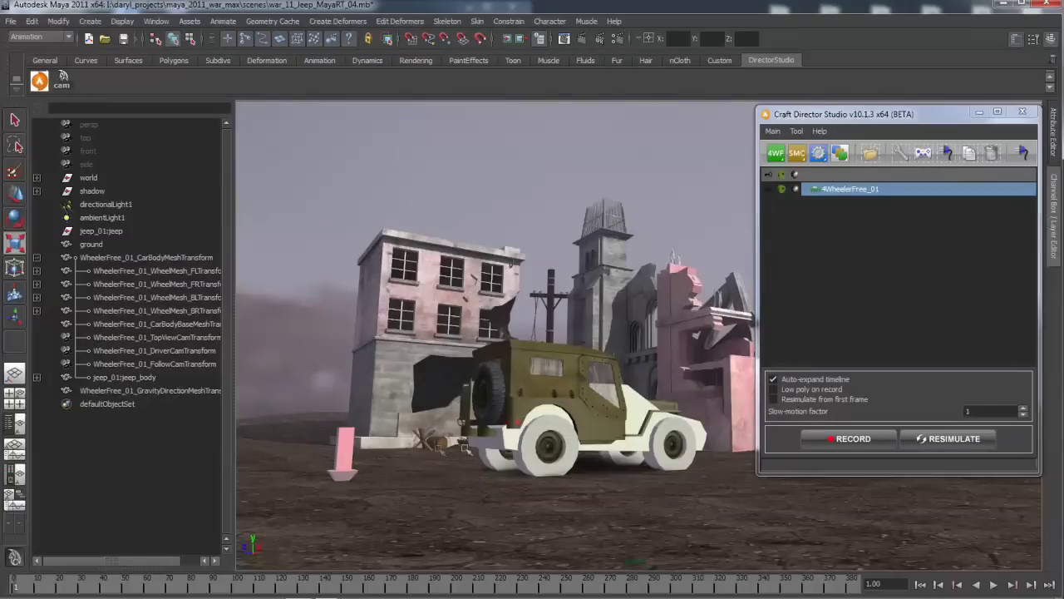
click(350, 453)
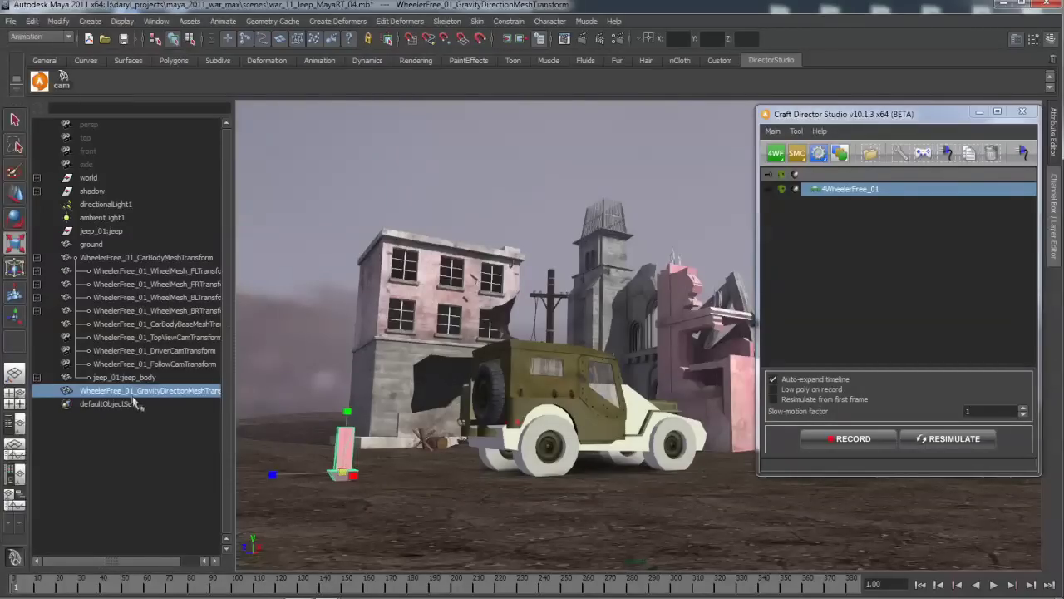
middle_drag(131, 399, 89, 244)
click(313, 236)
key(space)
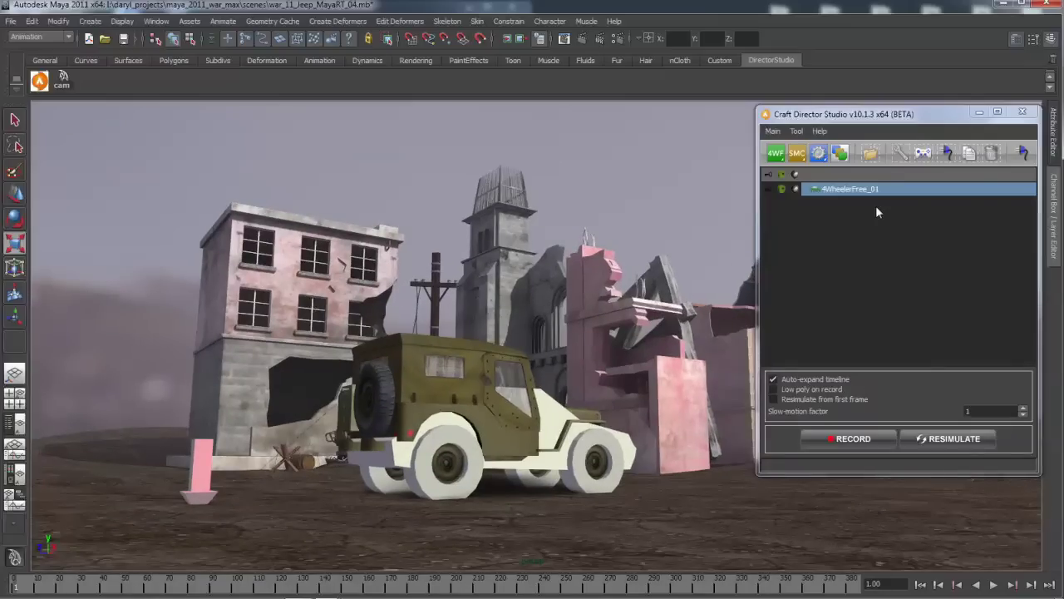
Step: Hide the vehicle rig's helper meshes and load the "Example: keyboard" input profile for 4WheelerFree_01
click(539, 326)
alt+drag(539, 326, 490, 368)
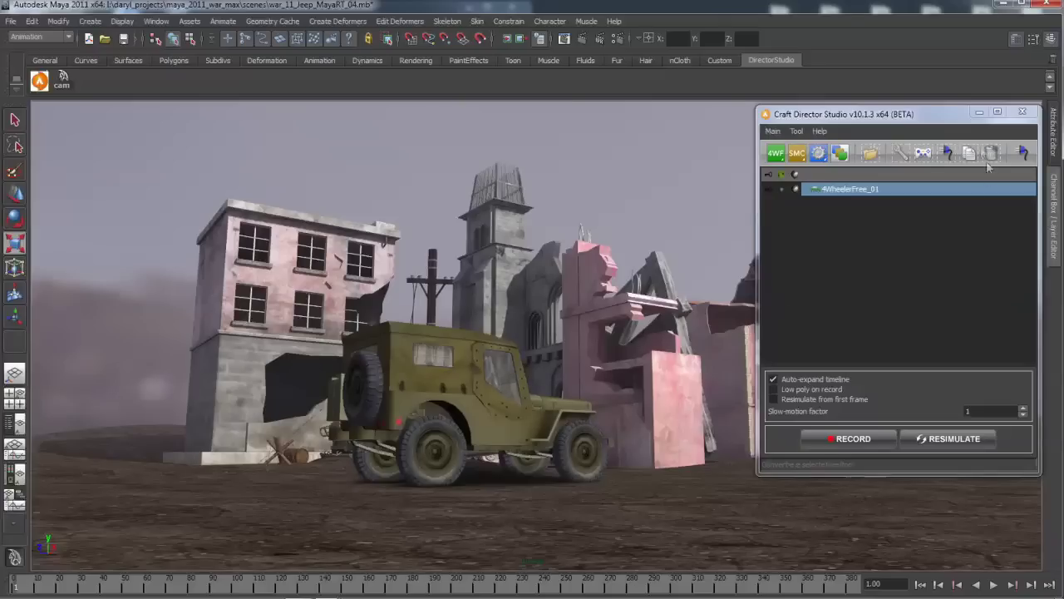
click(923, 153)
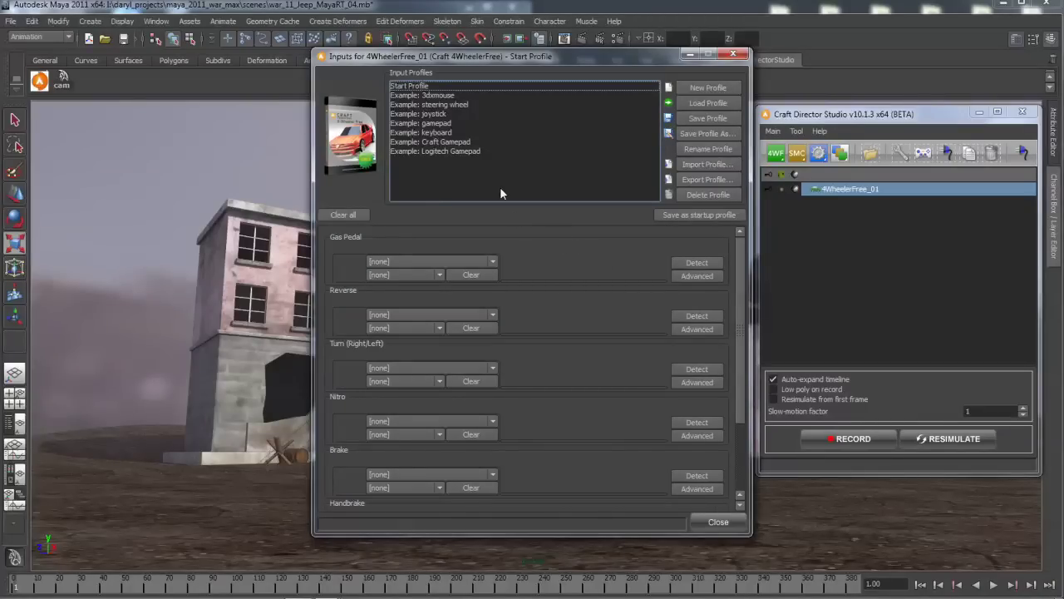
click(428, 132)
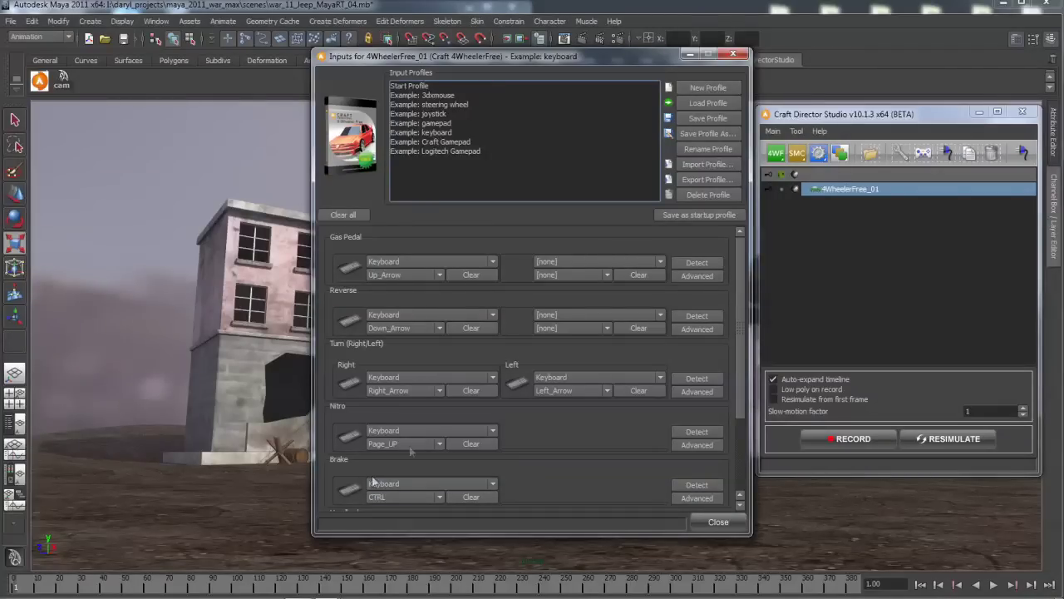
click(732, 54)
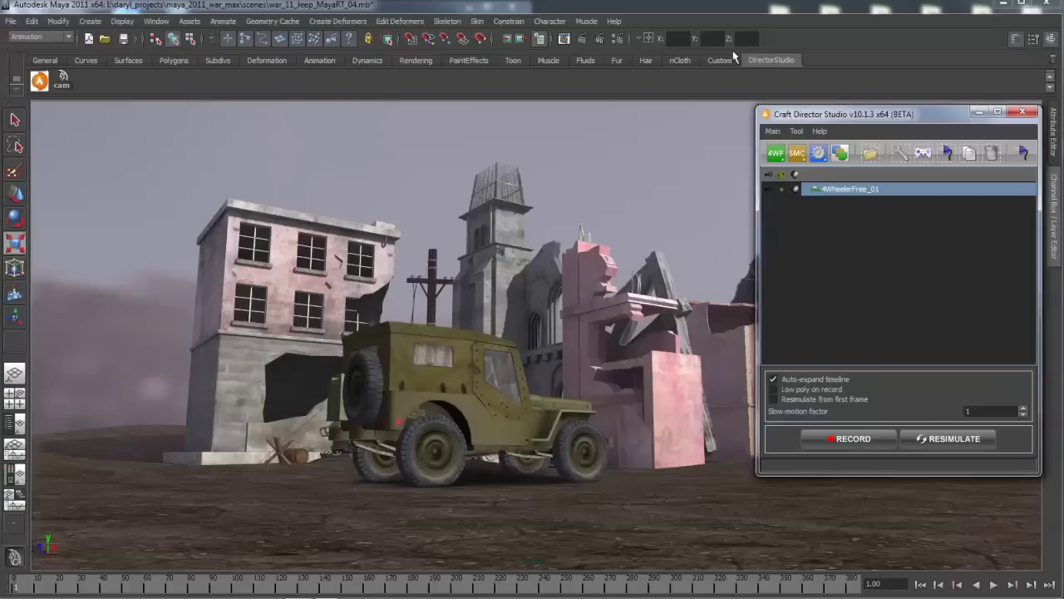
Step: Record a driving animation of the jeep turning around in front of the ruined buildings, then stop the recording
click(839, 442)
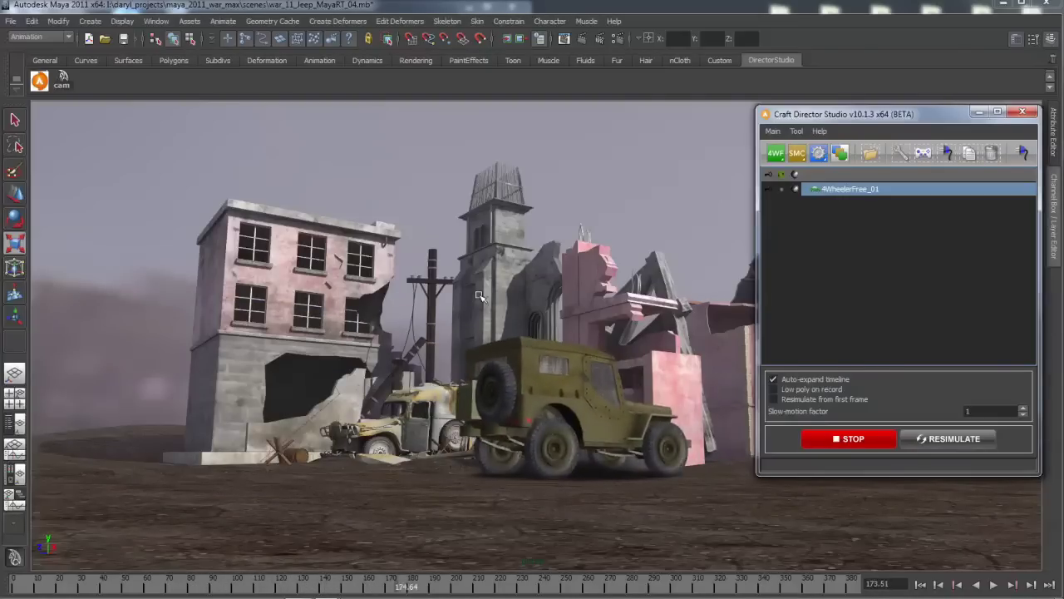
drag(878, 113, 154, 94)
alt+drag(607, 487, 606, 518)
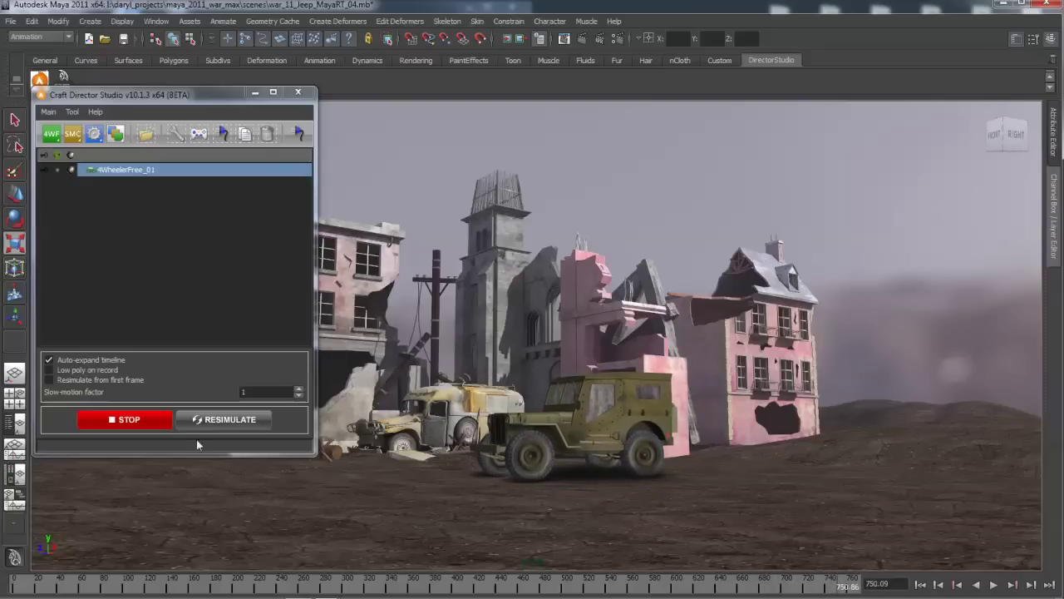
click(125, 419)
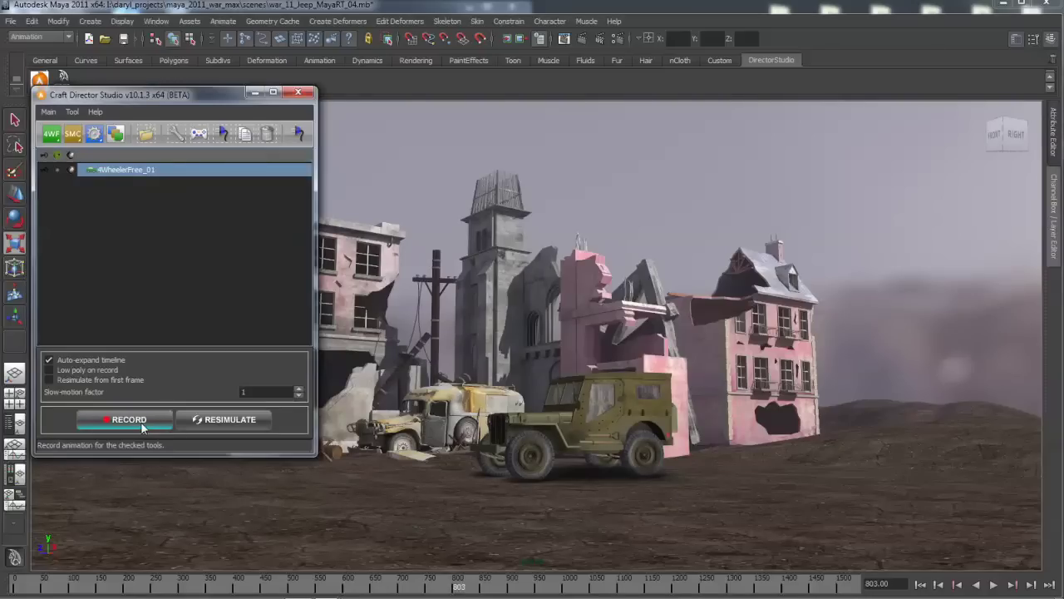
Step: Create a SoftMotionCam for the scene and look through its attached camera, SoftMotionCam_01_AttachedCam
click(73, 134)
click(321, 227)
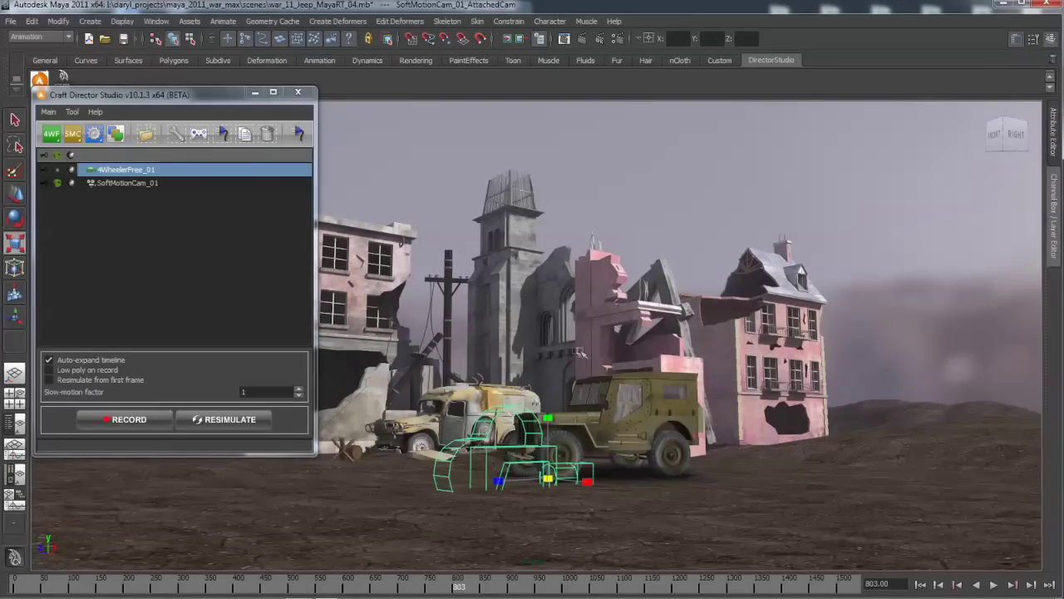
key(space)
click(665, 323)
mouse_move(671, 340)
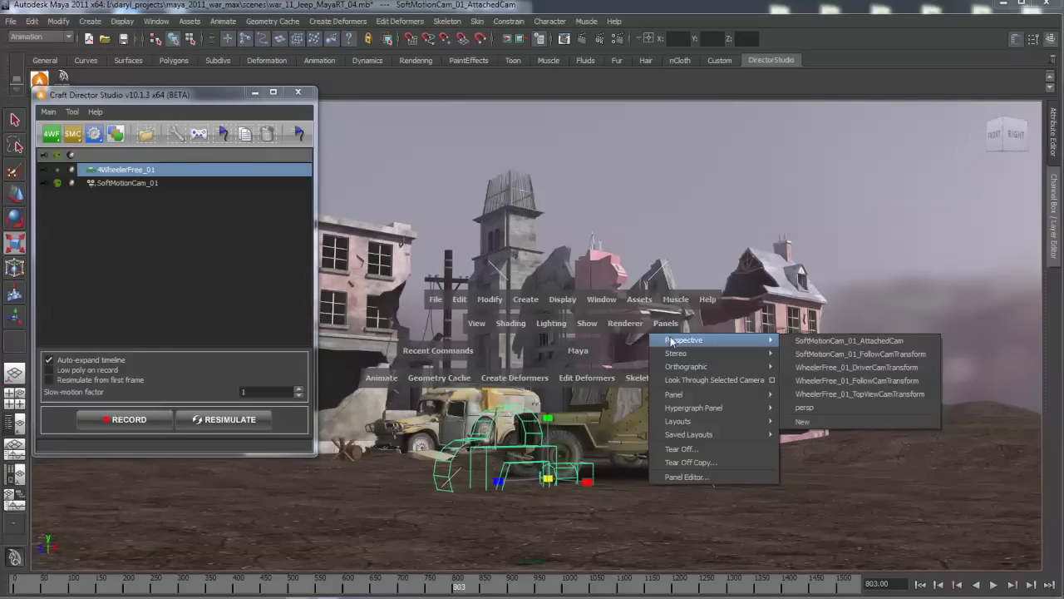
click(825, 340)
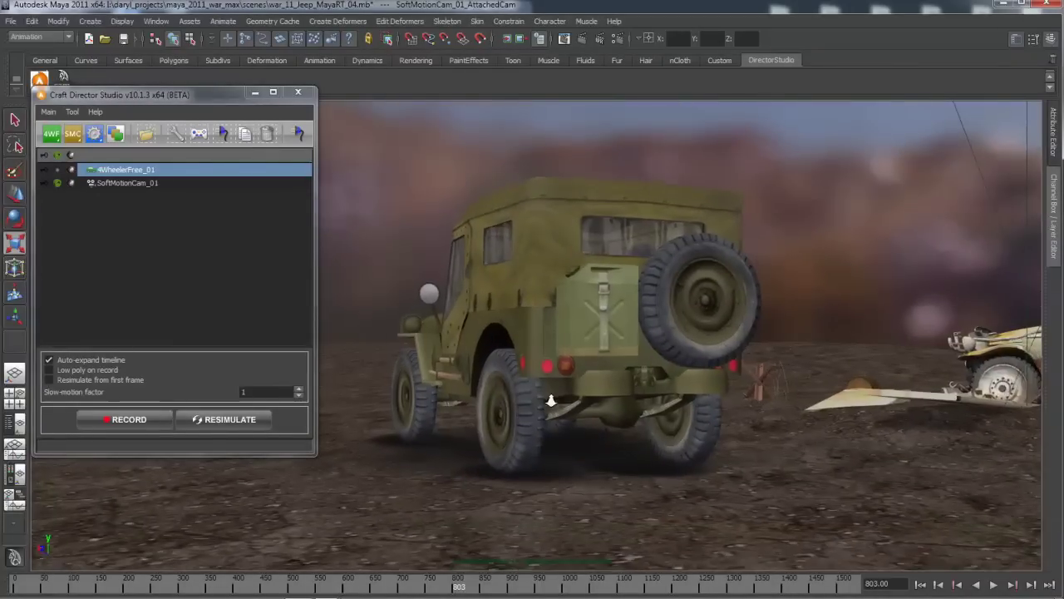
Step: Return to the perspective view with the Outliner shown and parent SoftMotionCam_01_AttachedCamTransform to WheelerFree_01_CarBodyMeshTransform
key(space)
click(575, 342)
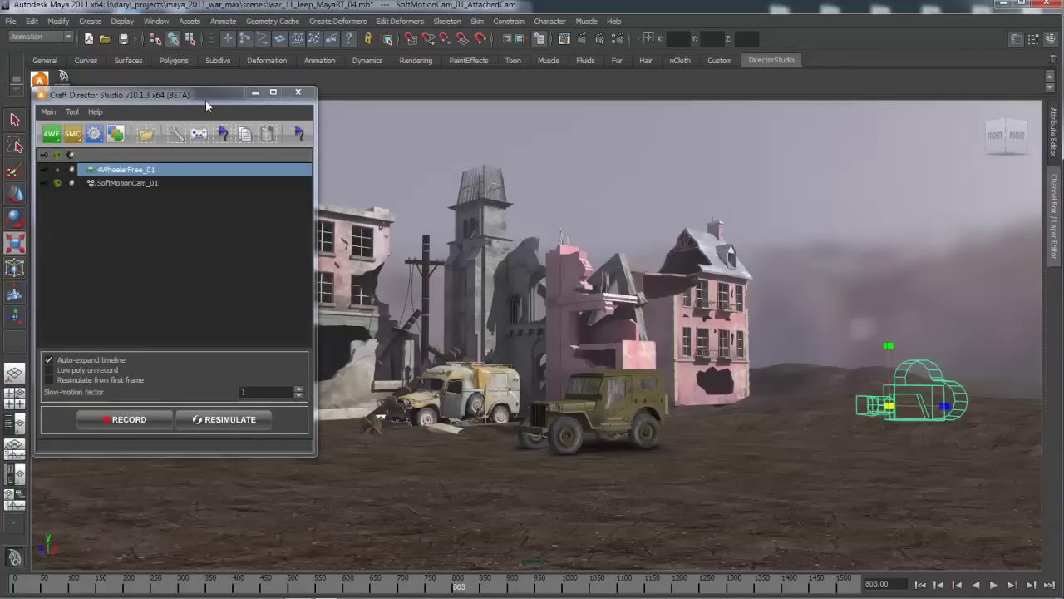
drag(206, 103, 329, 96)
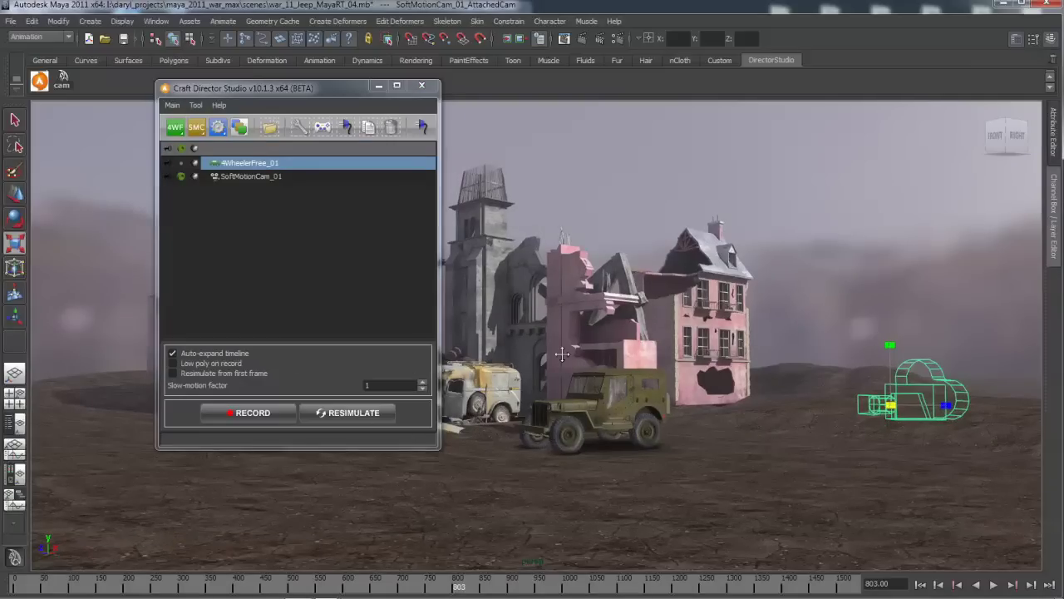
key(space)
drag(582, 230, 573, 190)
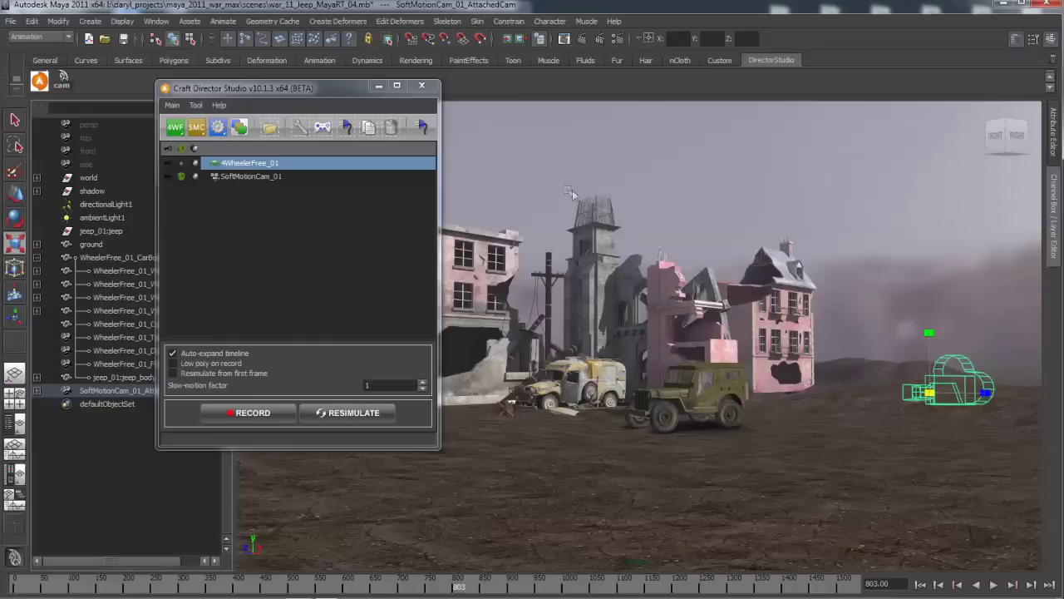
click(105, 396)
middle_drag(118, 398, 98, 268)
Step: Look through SoftMotionCam_01_AttachedCam in the viewport again to frame the jeep from behind
key(space)
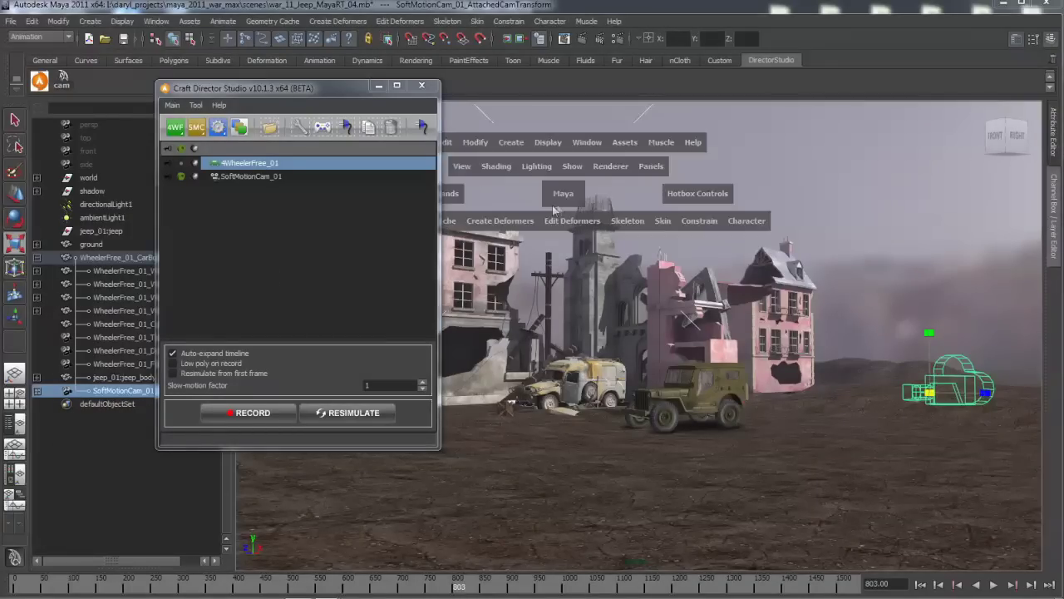
drag(652, 167, 857, 201)
key(space)
drag(532, 201, 574, 277)
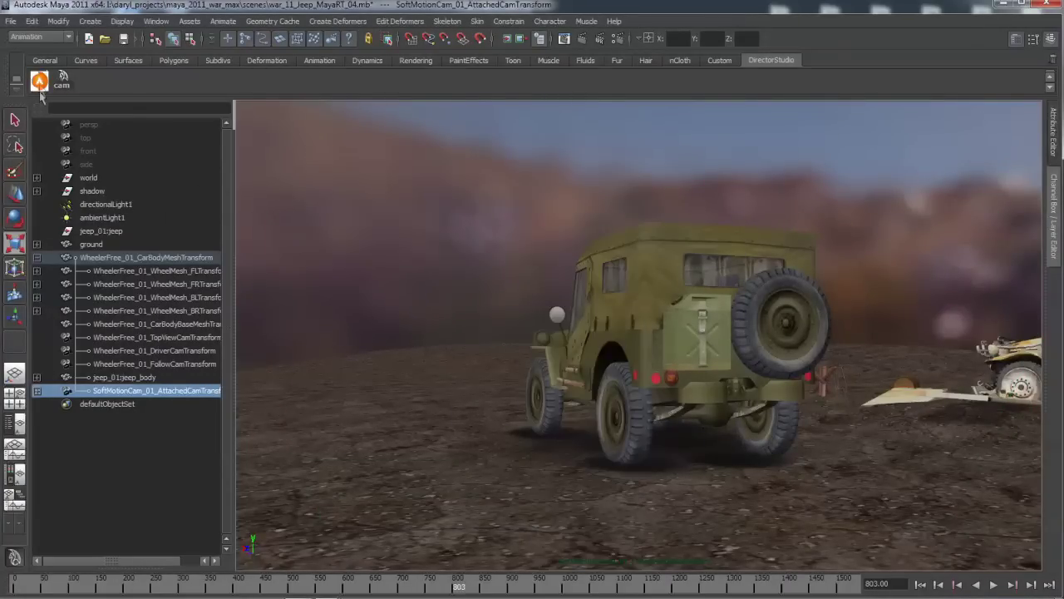
Step: Bring back Craft Director Studio, move it clear of the jeep and start recording with the attached camera view
click(39, 81)
drag(288, 92, 194, 120)
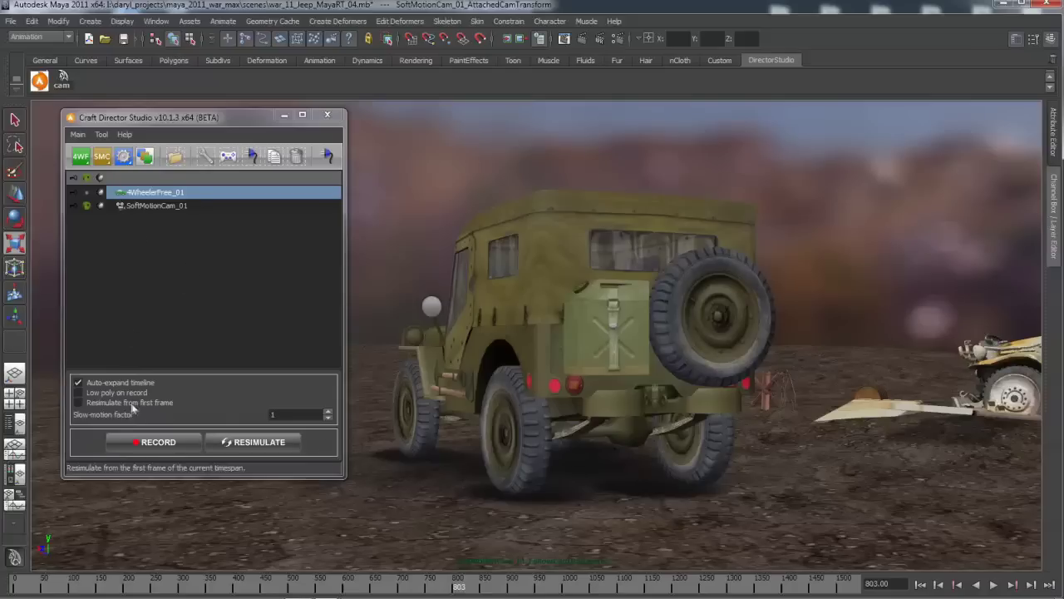
click(154, 441)
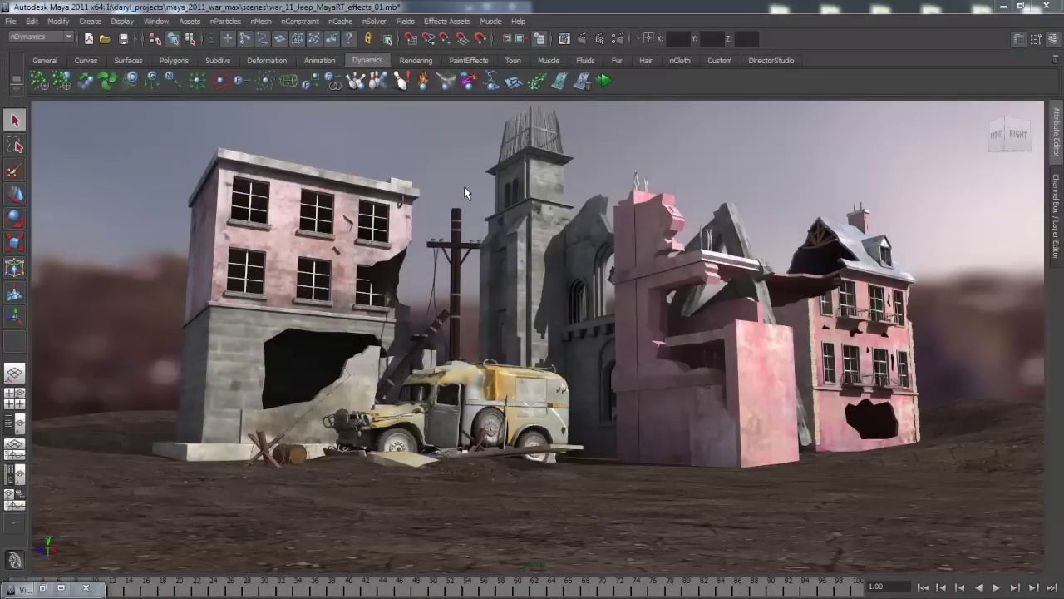
Step: Add the Bomb.ma effects asset to the ground near the wrecked truck and preview the explosion
click(448, 21)
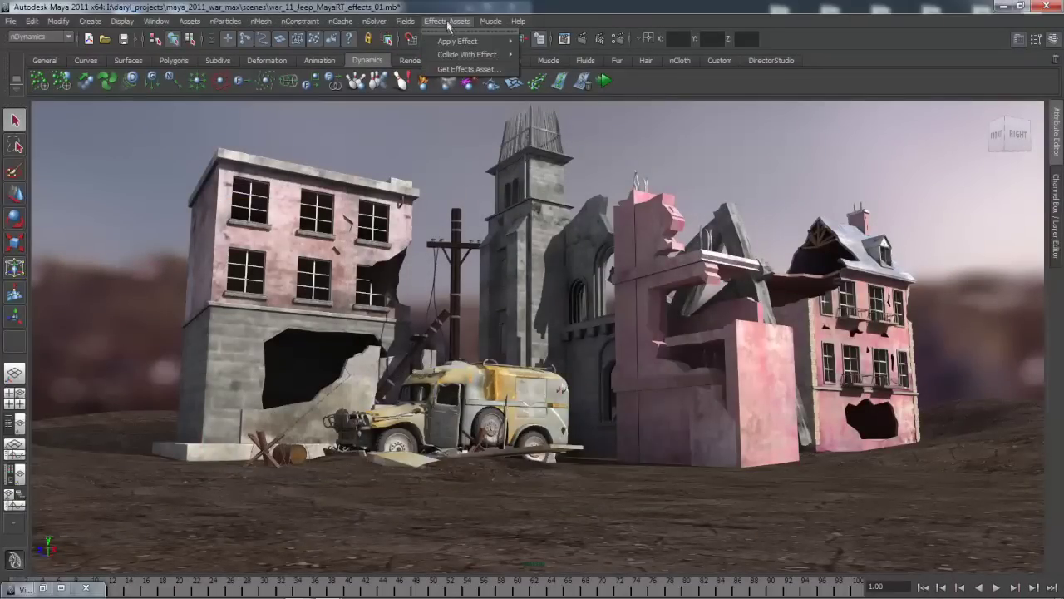
click(461, 70)
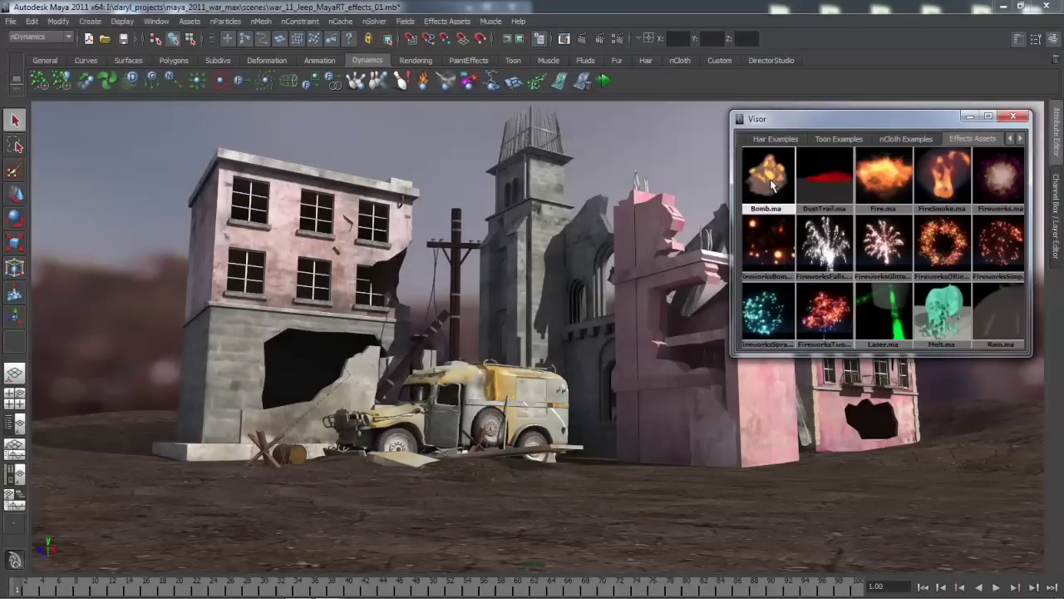
middle_drag(768, 184, 478, 436)
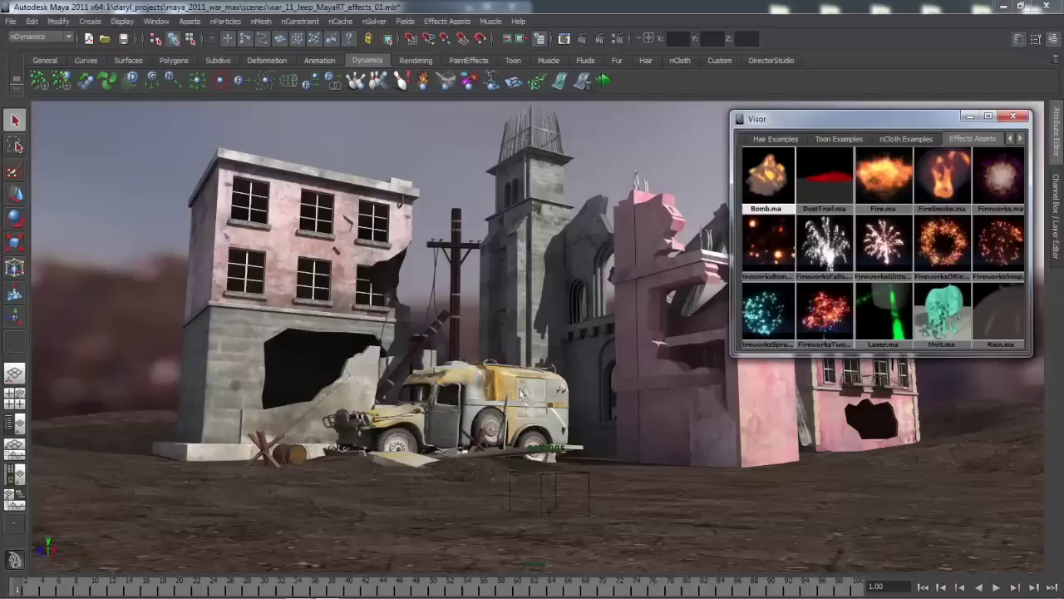
click(997, 588)
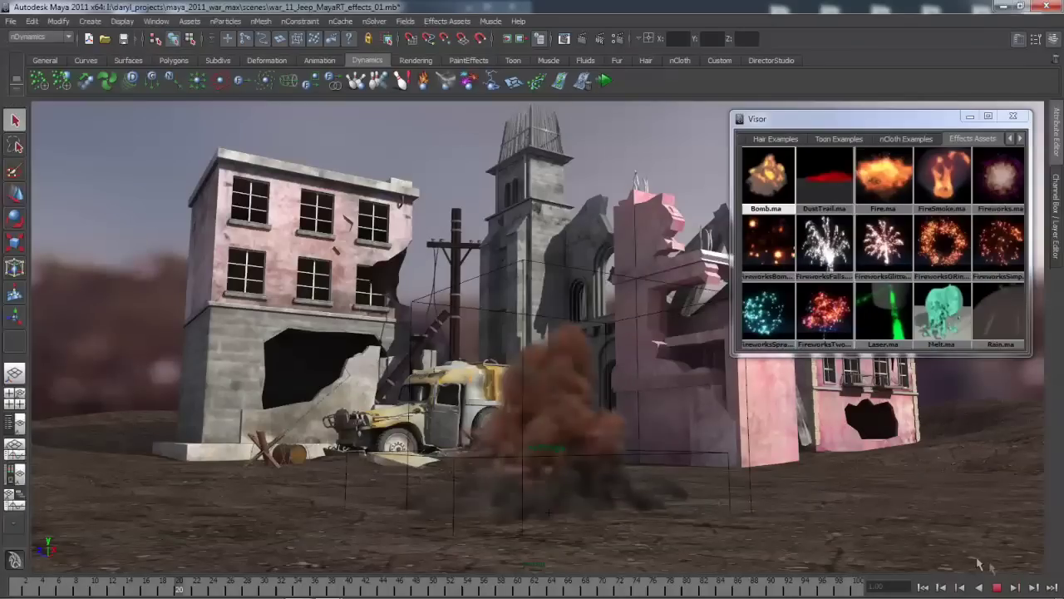
key(Escape)
Step: Select the explosion effect and display the published attributes of its BombAsset container
click(582, 469)
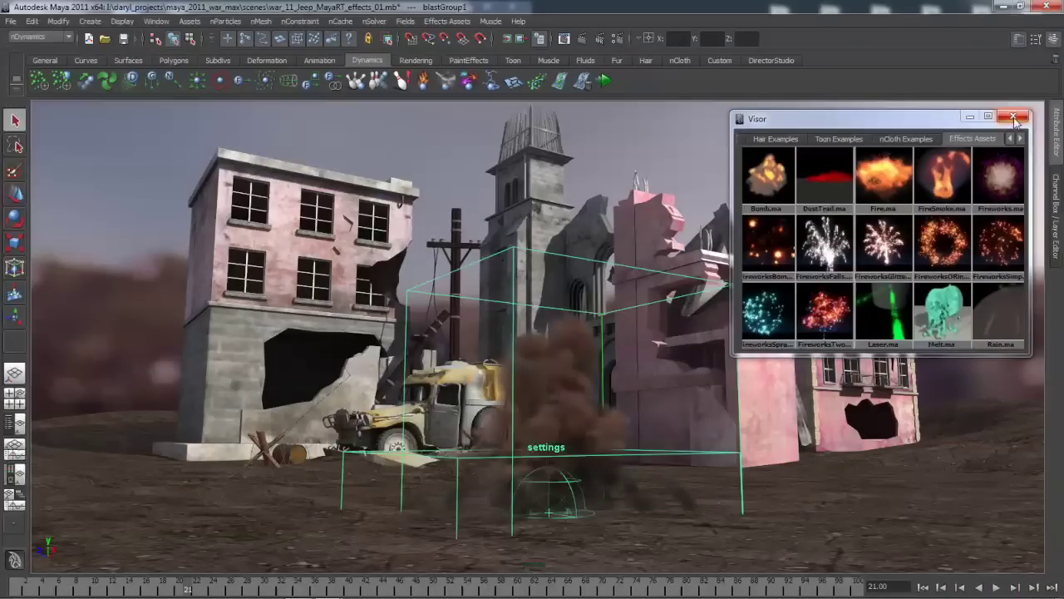
click(1056, 131)
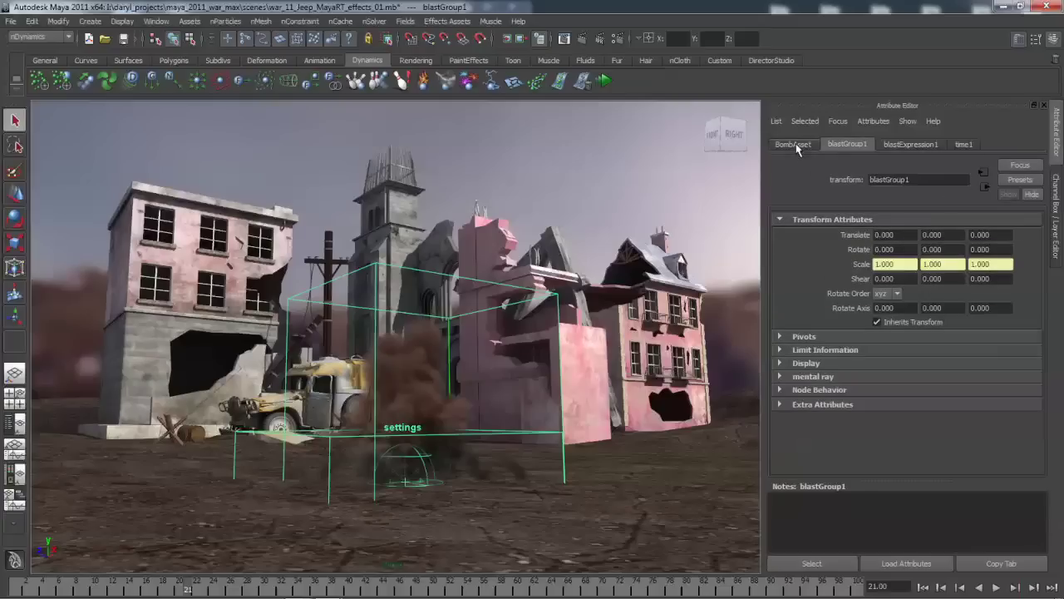
click(795, 144)
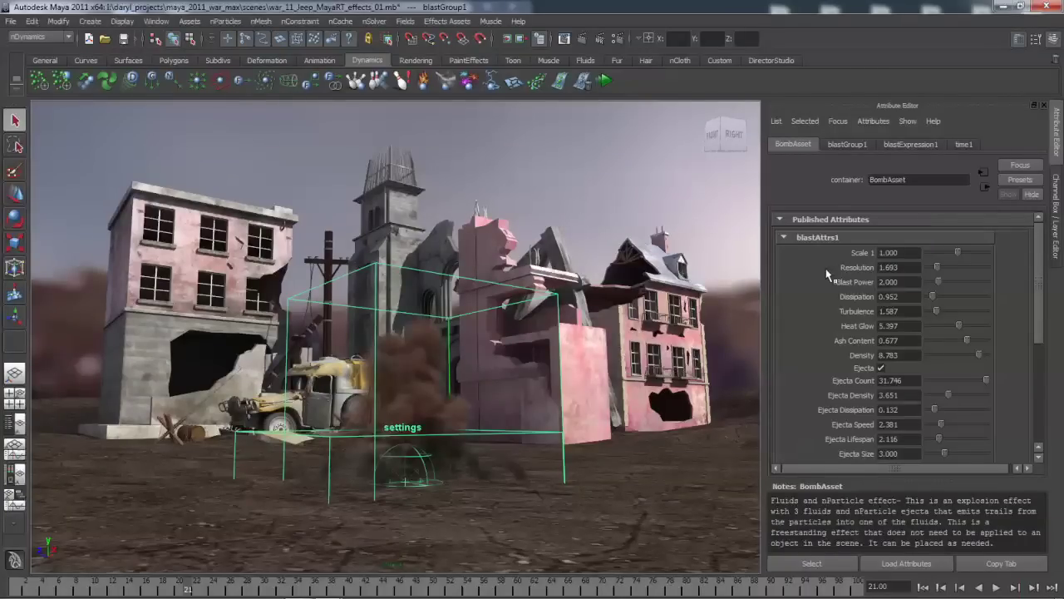
Step: Set the BombAsset's Ejecta Speed to 5 and replay the explosion from the first frame
click(893, 396)
click(897, 425)
text(5)
key(BackSpace)
text(10)
key(Return)
click(890, 425)
text(5)
click(923, 588)
click(997, 587)
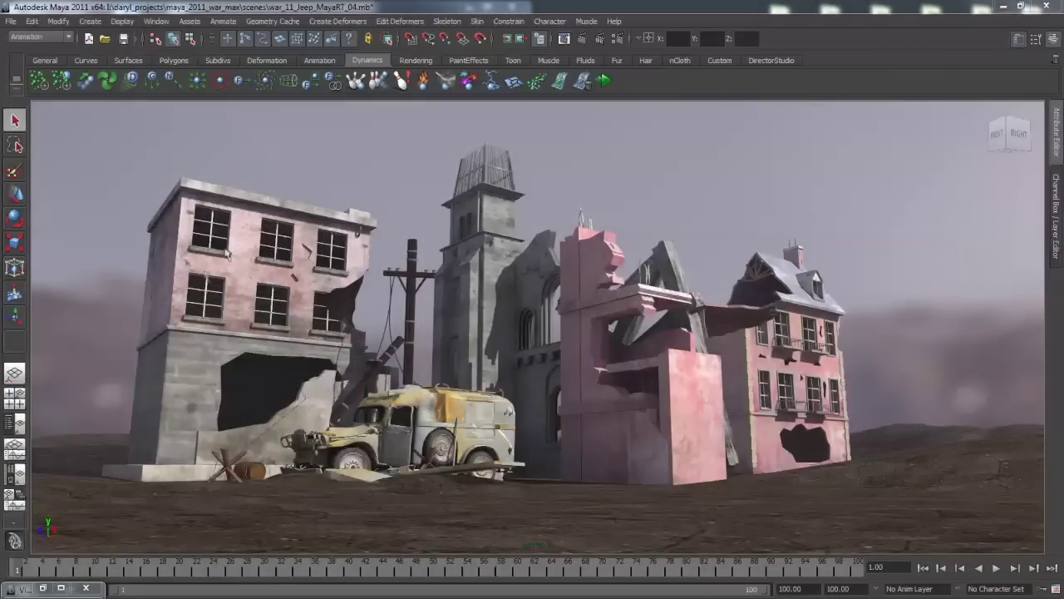
Step: Restore the Visor, add the cartwheel.ma mocap example to the scene and preview the character's motion
click(19, 589)
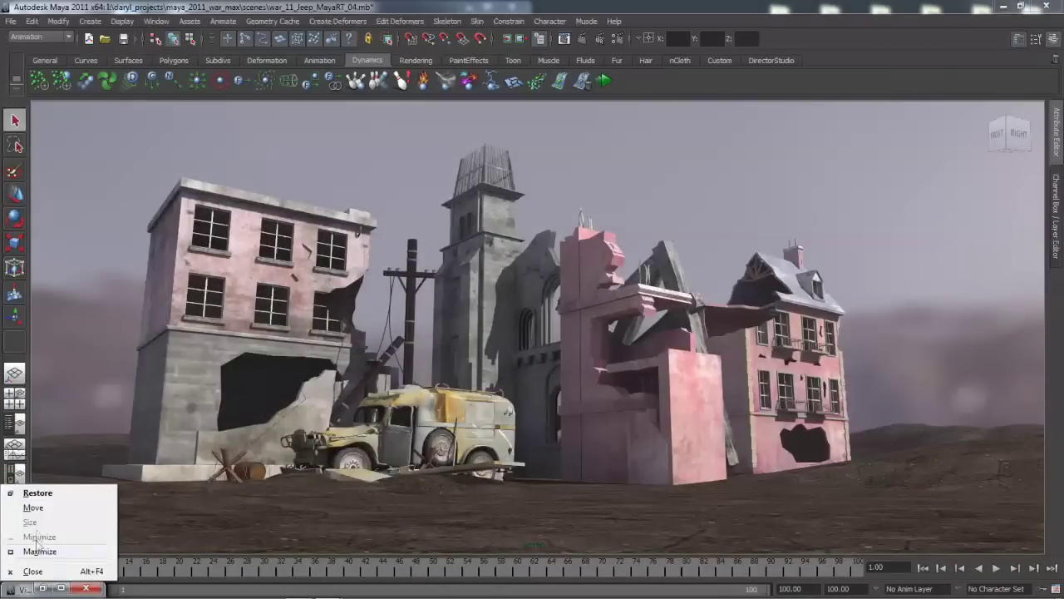
click(35, 493)
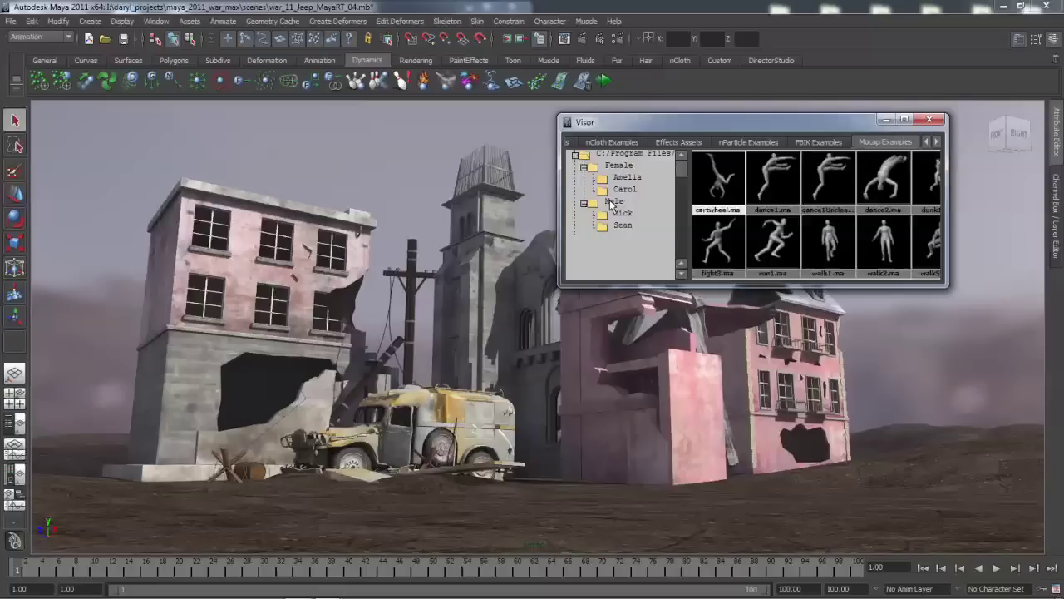
middle_drag(724, 189, 362, 369)
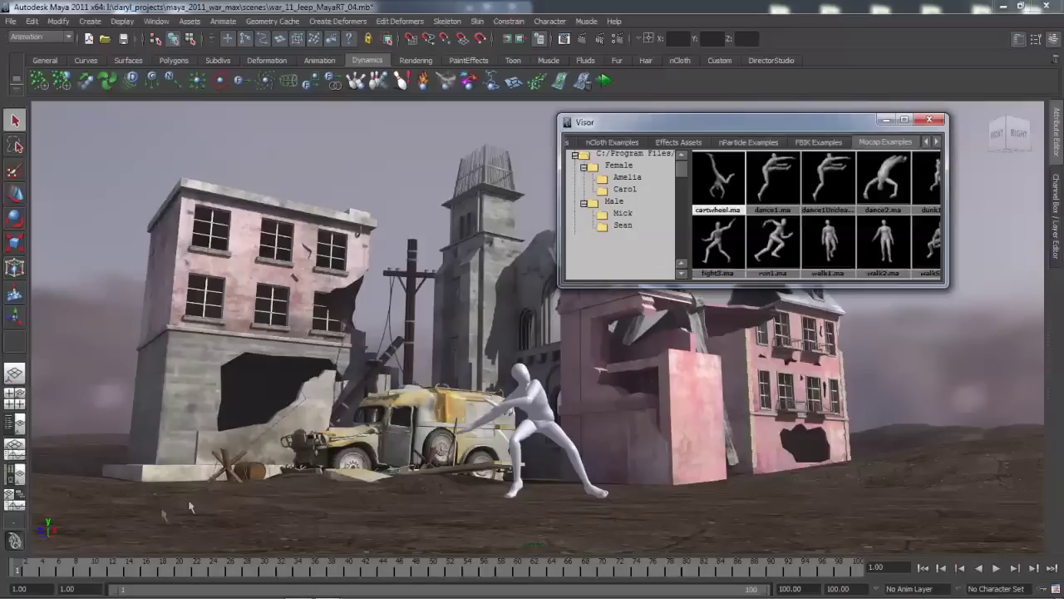
key(alt+v)
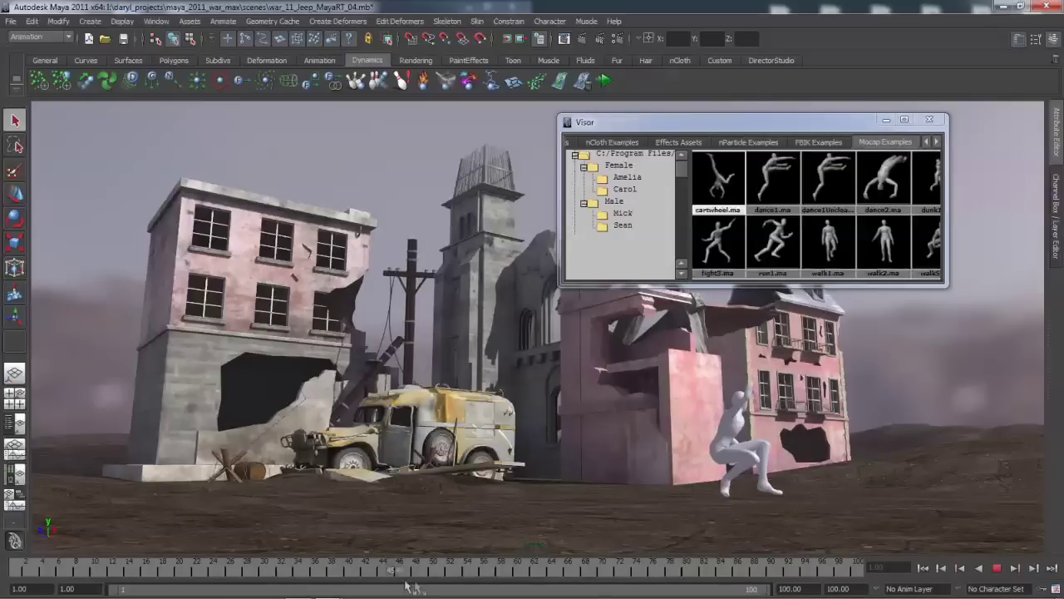
drag(420, 570, 2, 546)
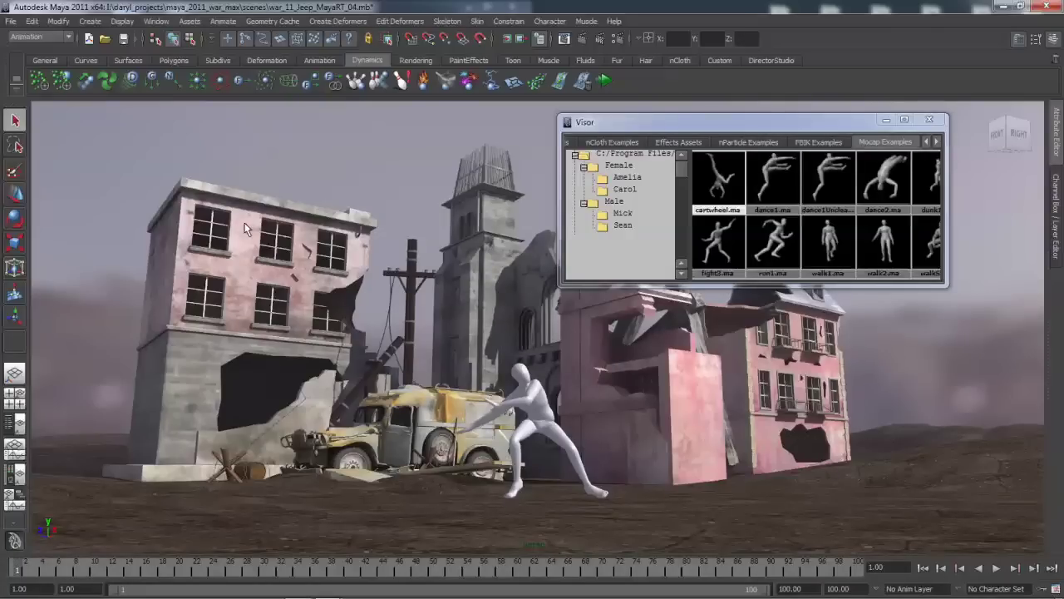